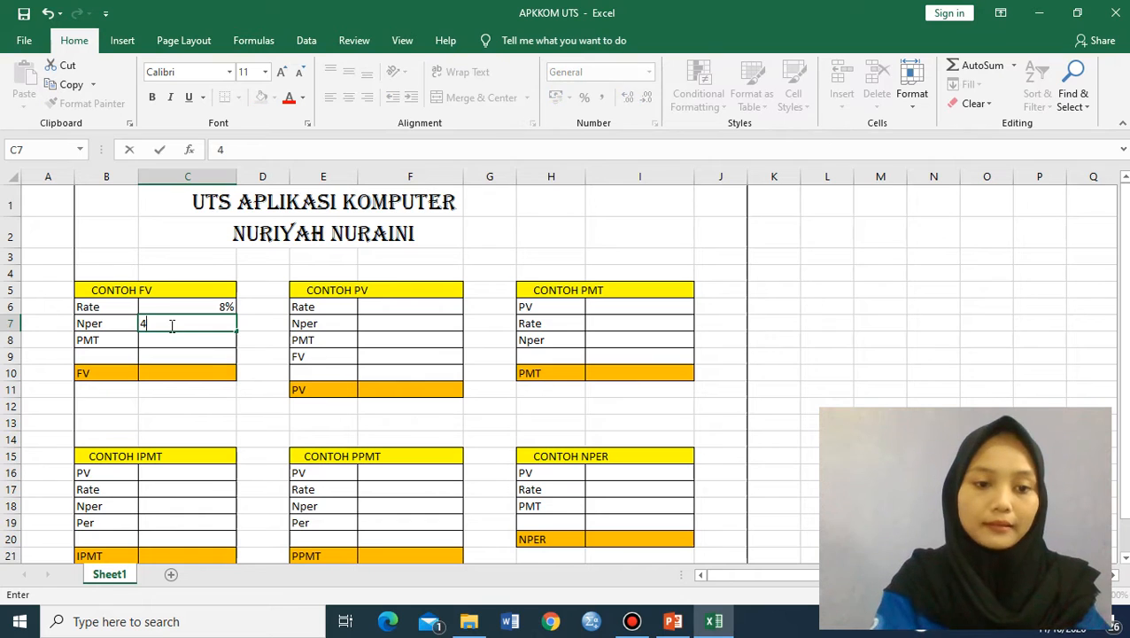
- Enter 4000000 as the PMT value in C8 of the CONTOH FV table
click(168, 341)
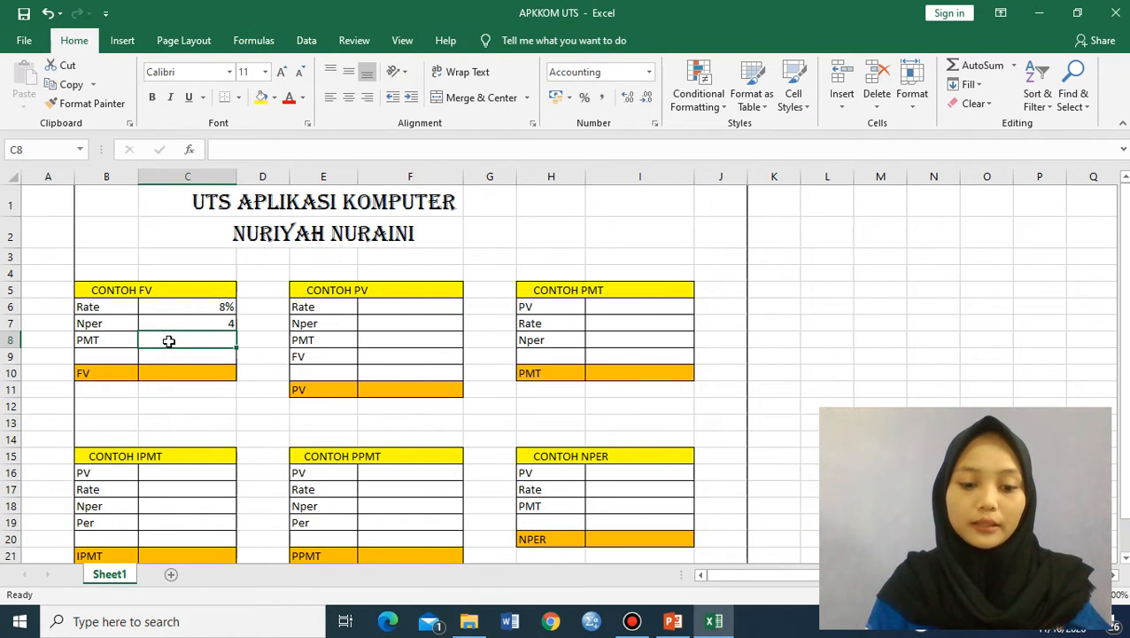
text(400)
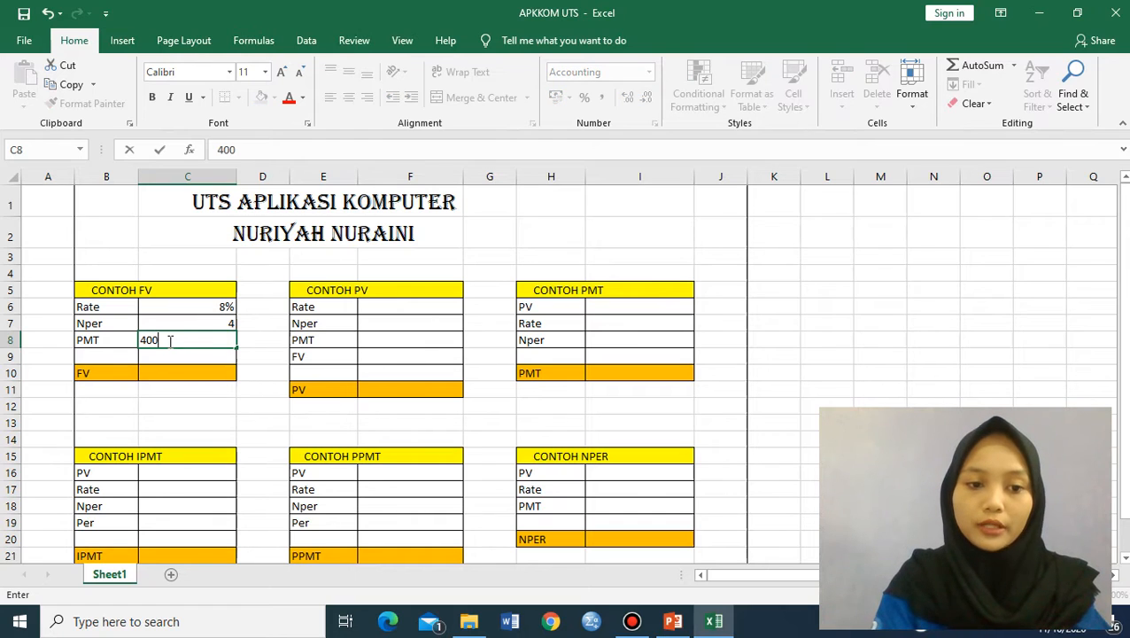
text(0000)
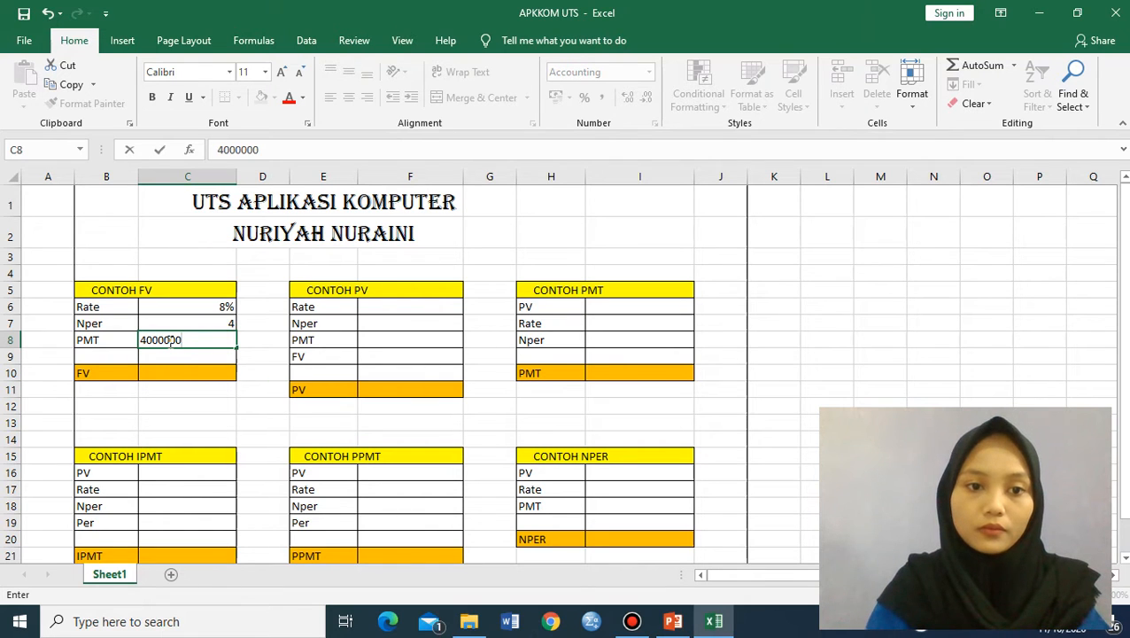
- Calculate the future value in C10 of the CONTOH FV table with the formula =FV(C6;C7;-C8)
click(168, 379)
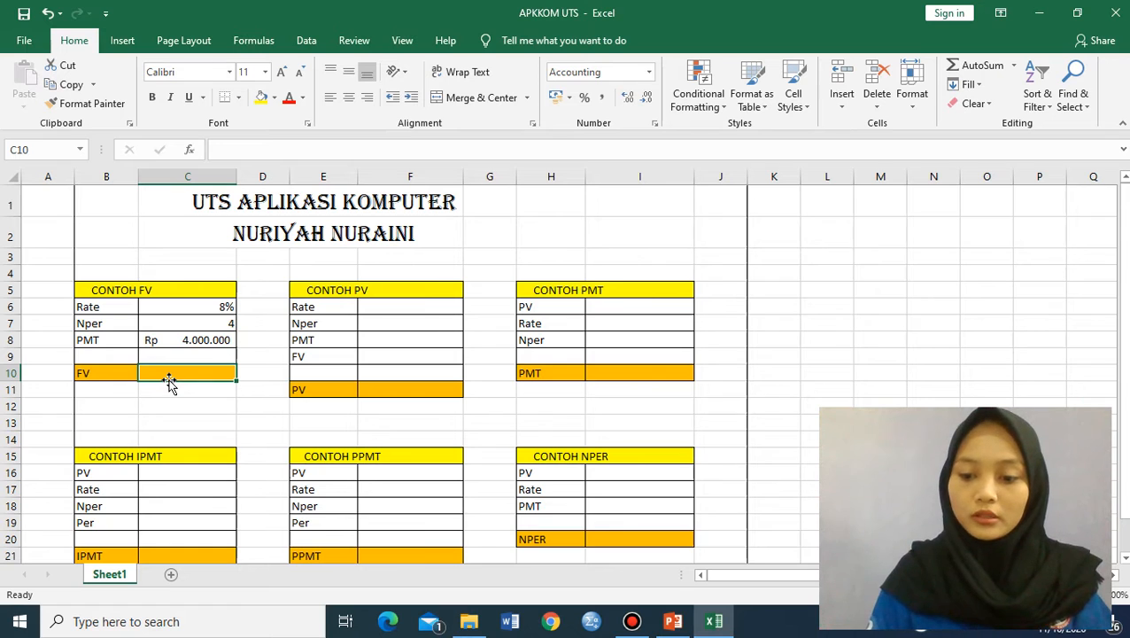
text(=fv)
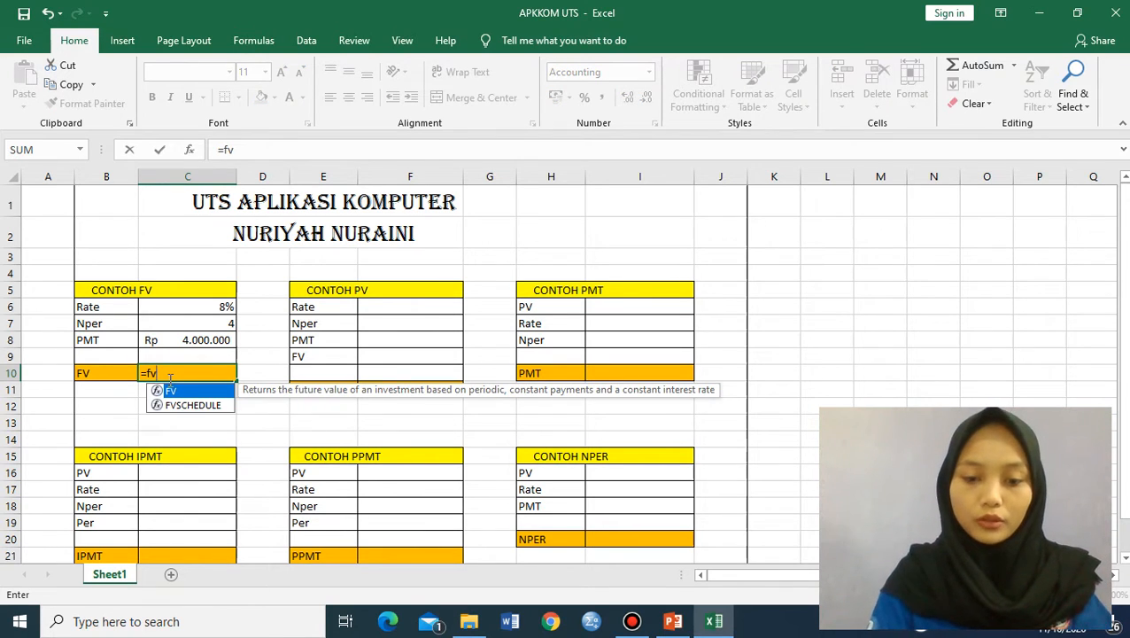
text(()
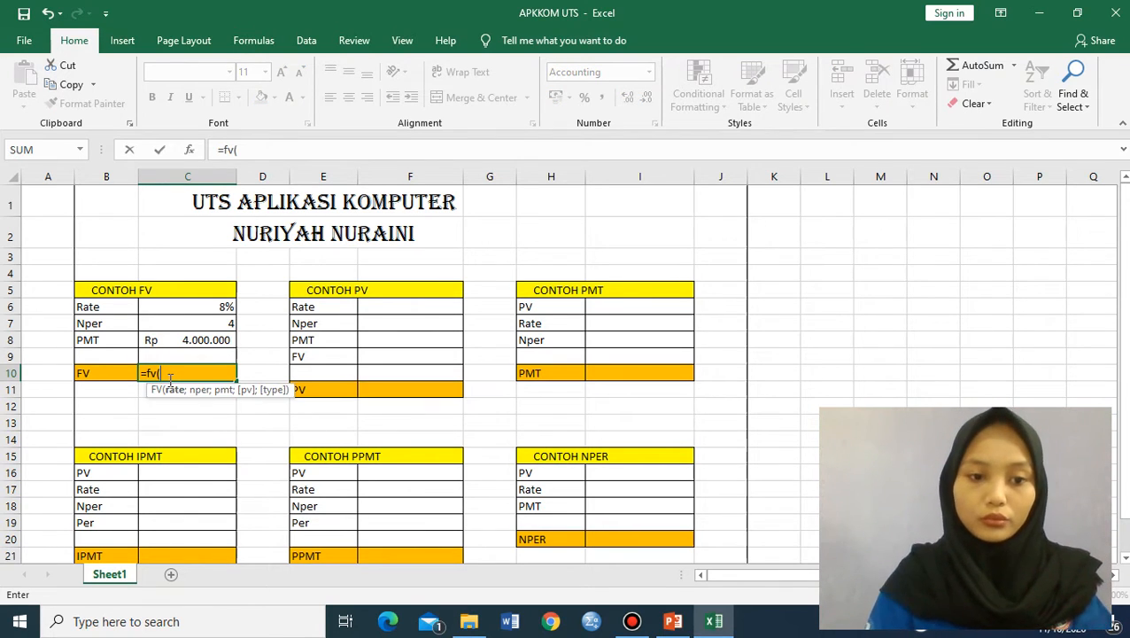
click(205, 306)
text(;)
click(205, 322)
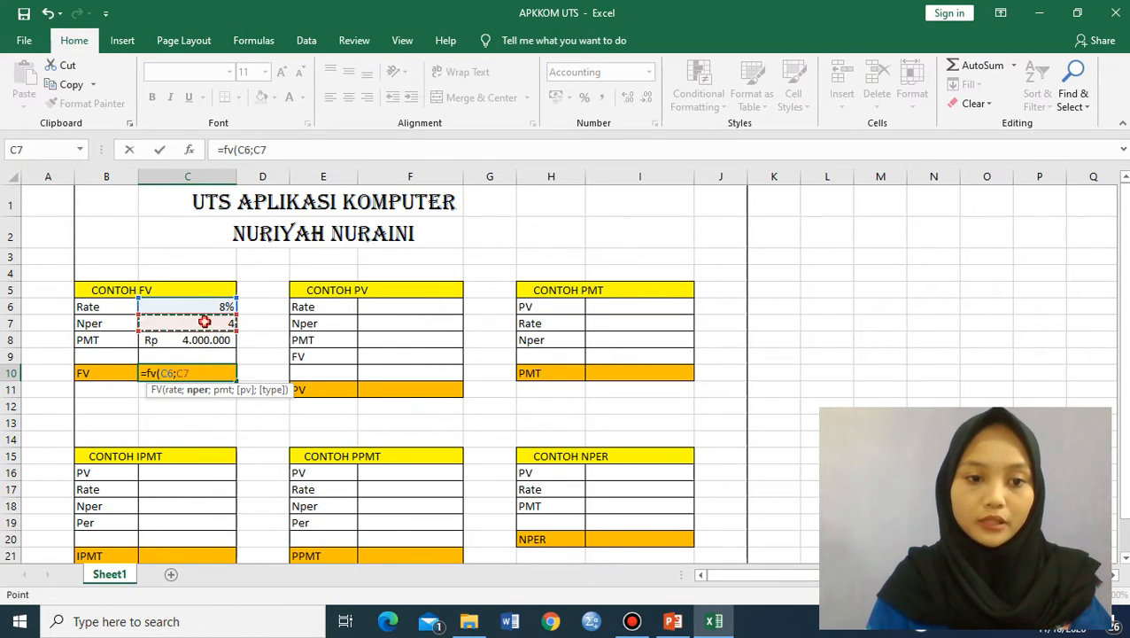
text(;-)
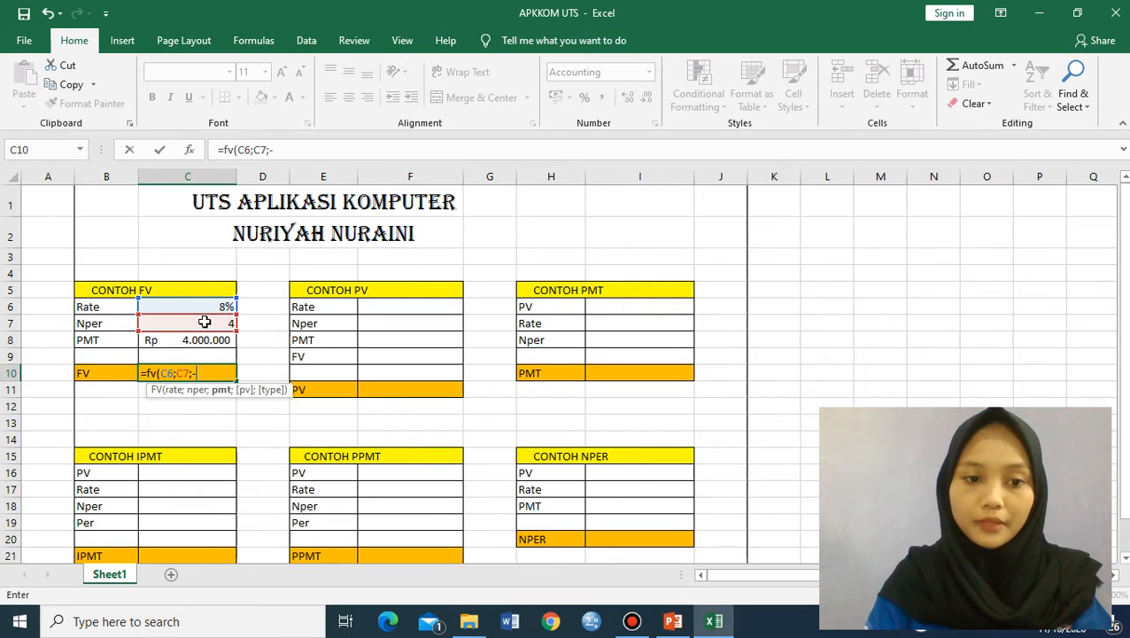
click(204, 340)
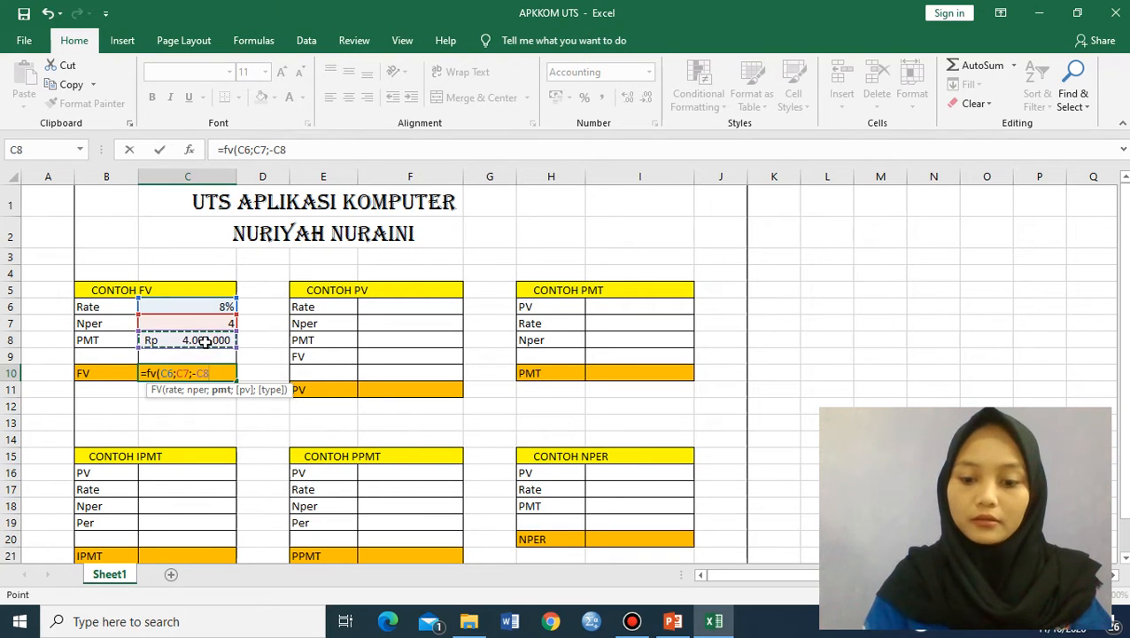
text())
key(Return)
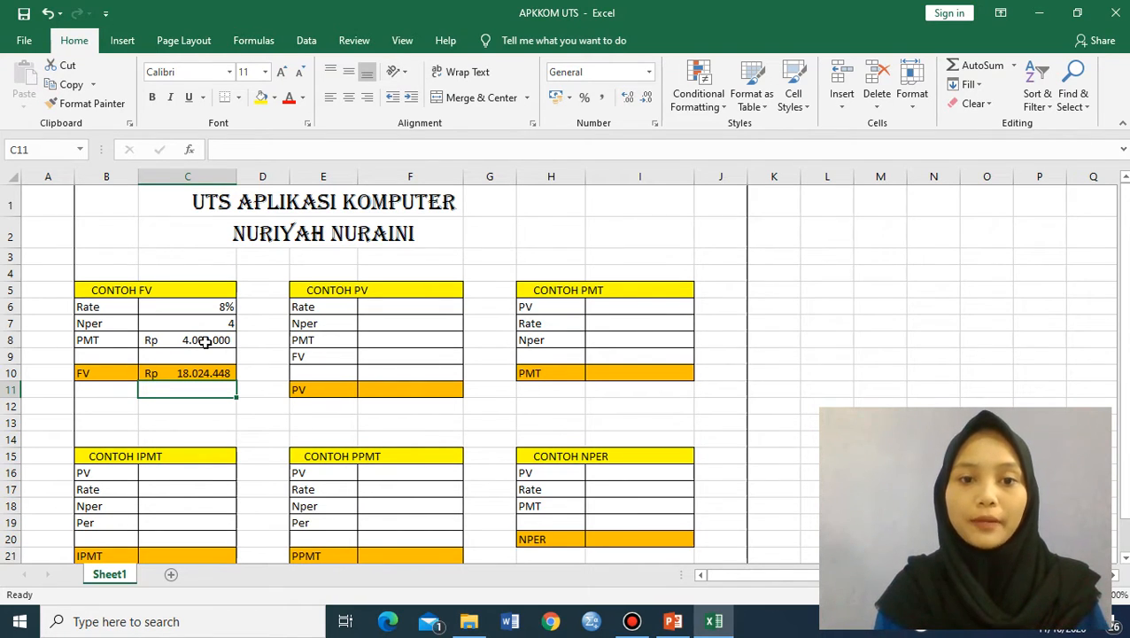
- Switch to PowerPoint to read the PV (Present Value) example on slide 3, and return to the Excel workbook
click(670, 623)
click(77, 302)
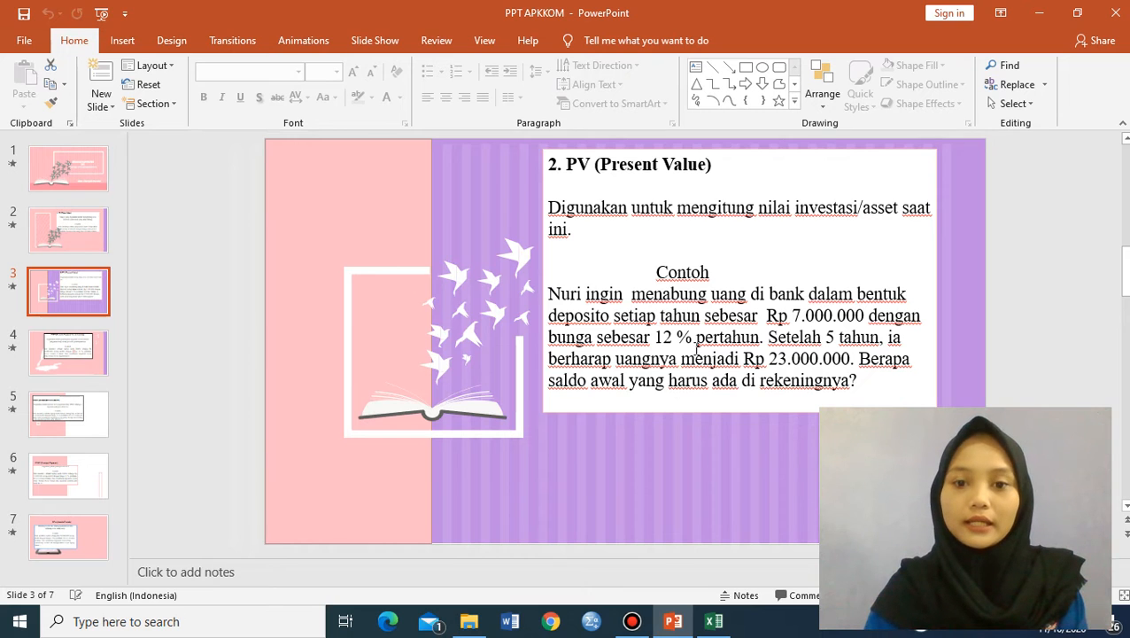
click(709, 623)
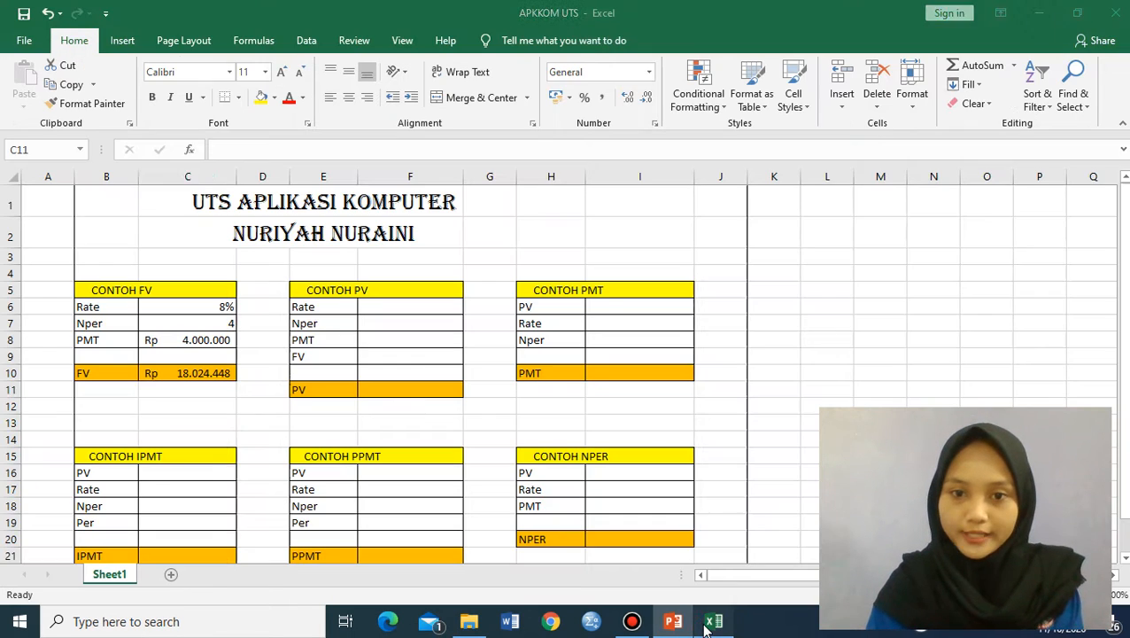
- Fill in the CONTOH PV table with Rate 12%, Nper 5, PMT 7000000 and FV 23000000 in F6 to F9
click(428, 307)
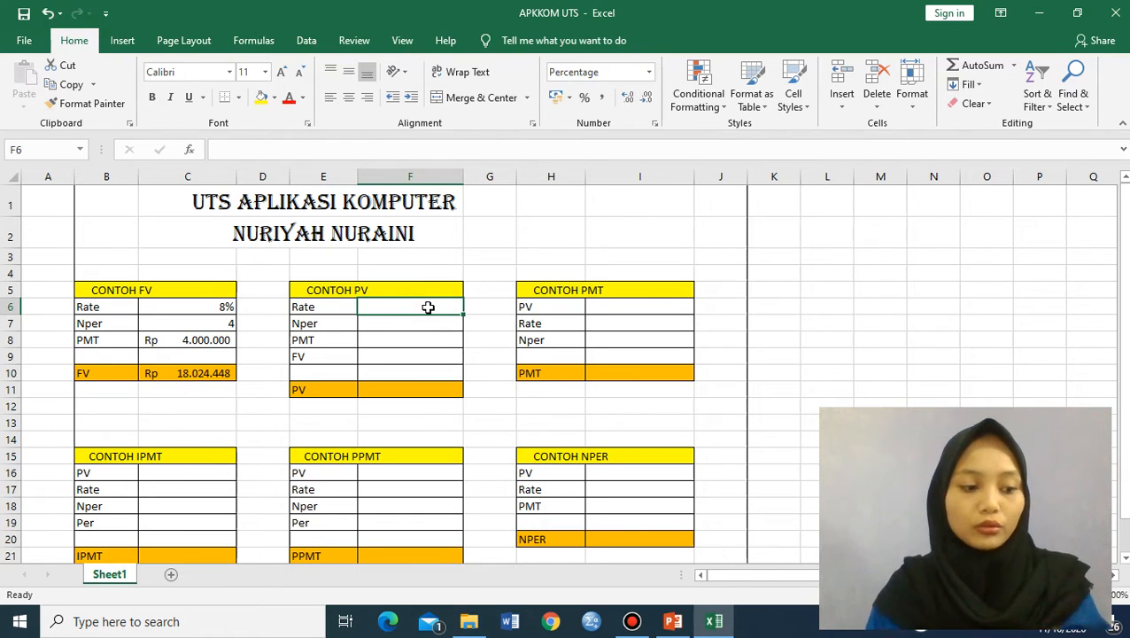
text(12)
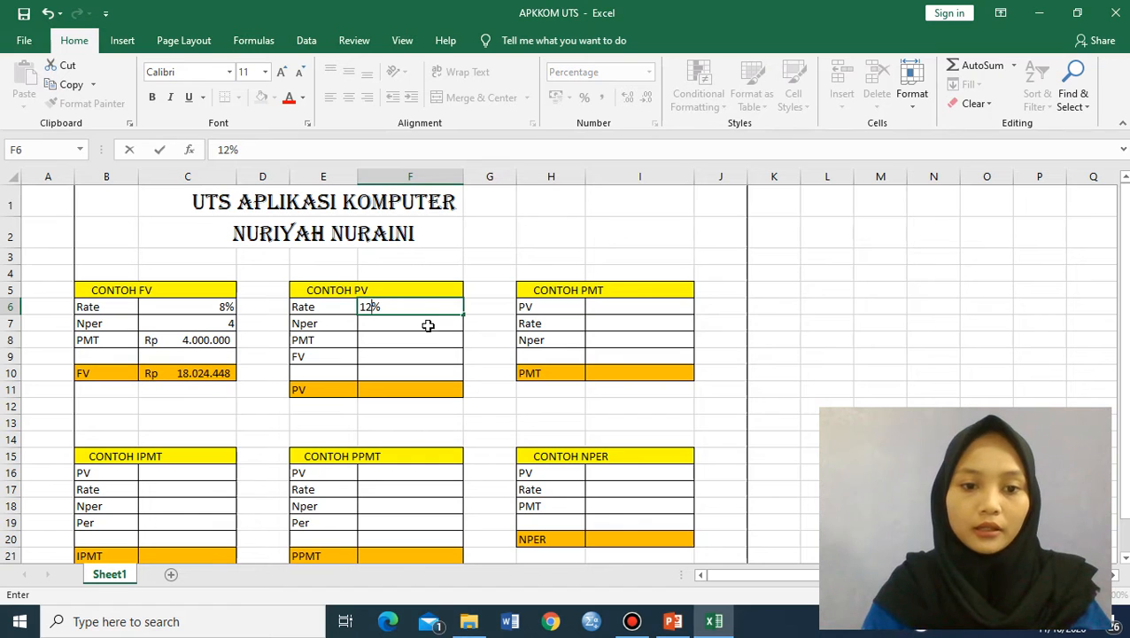
key(Return)
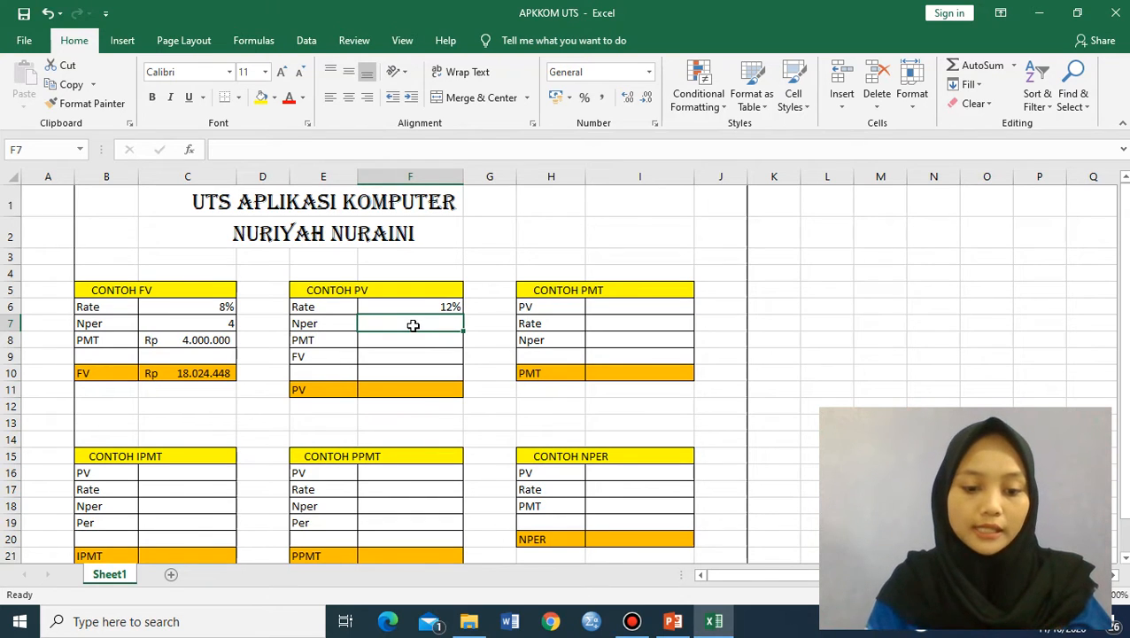
text(5)
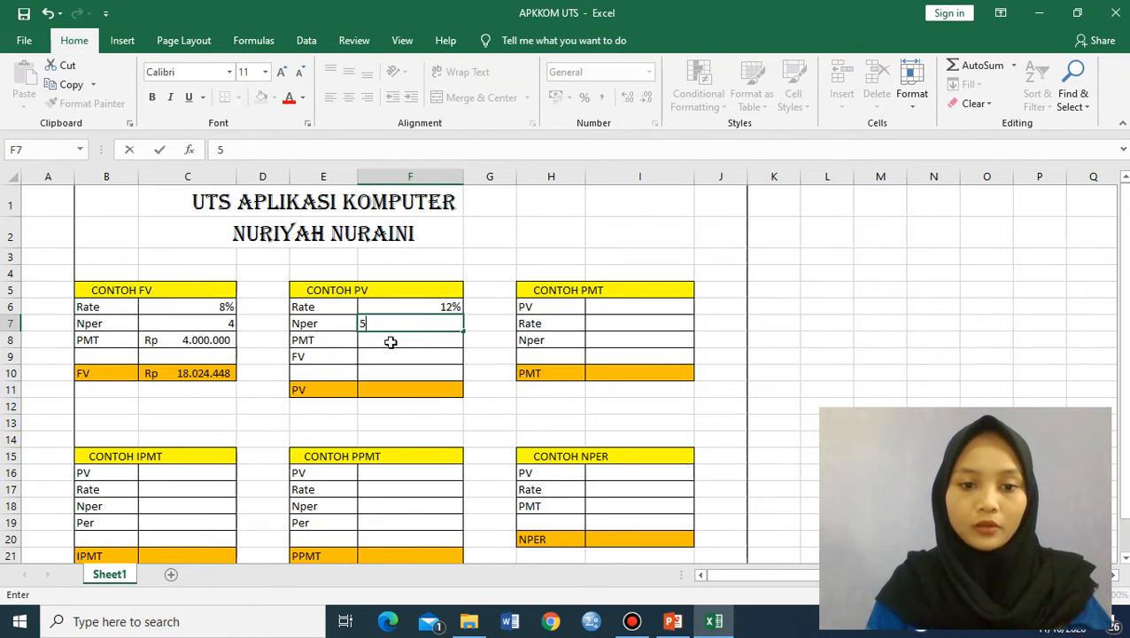
key(Return)
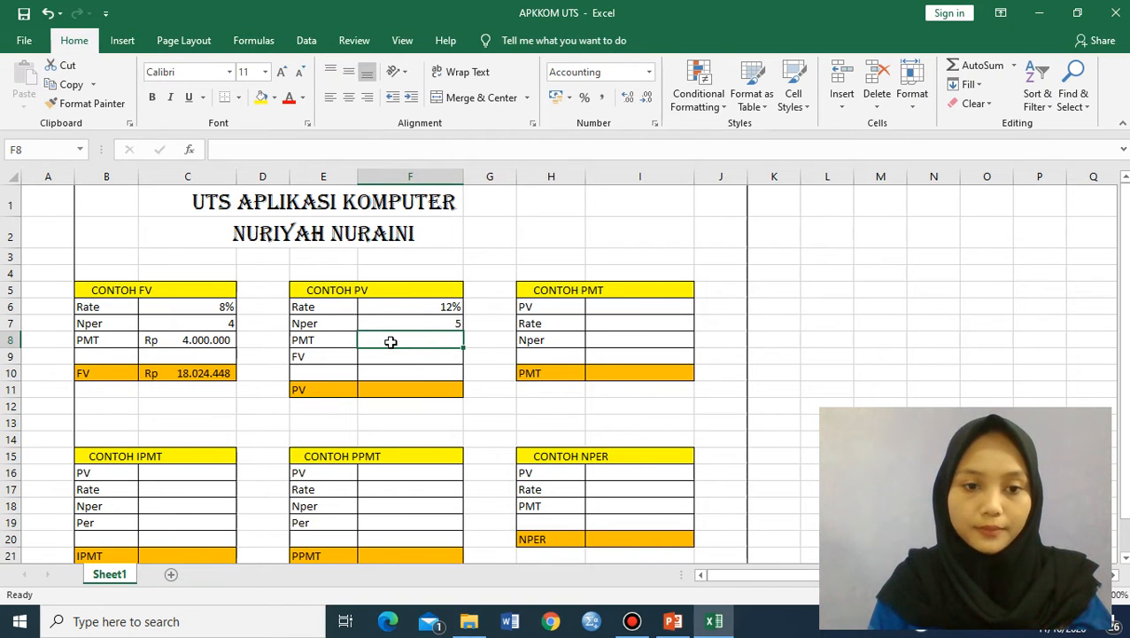
text(700)
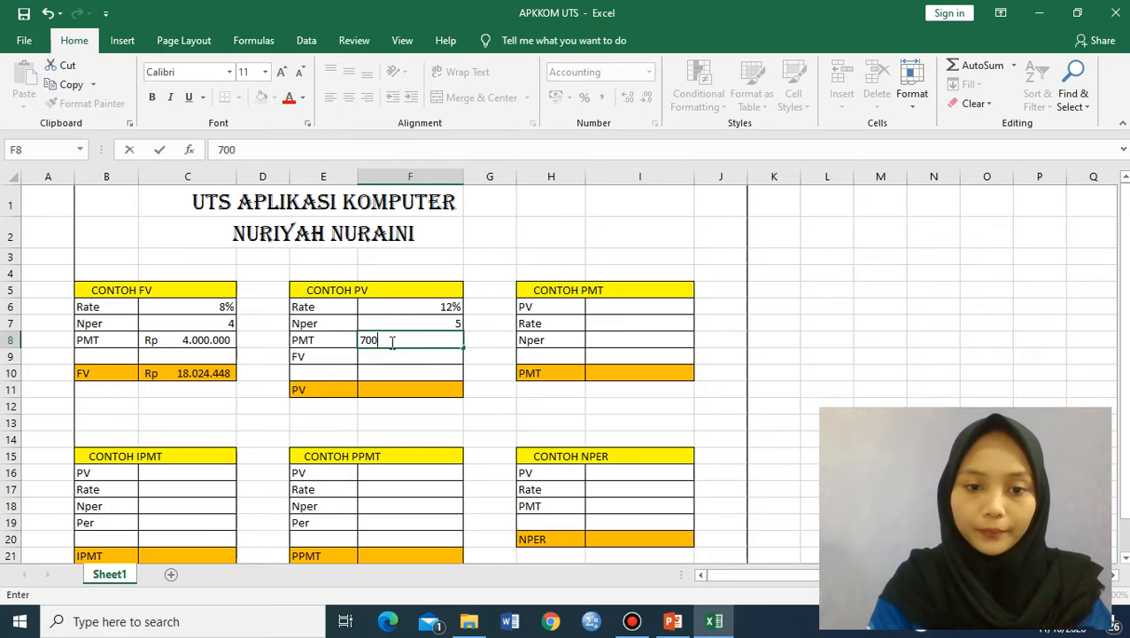
text(0000)
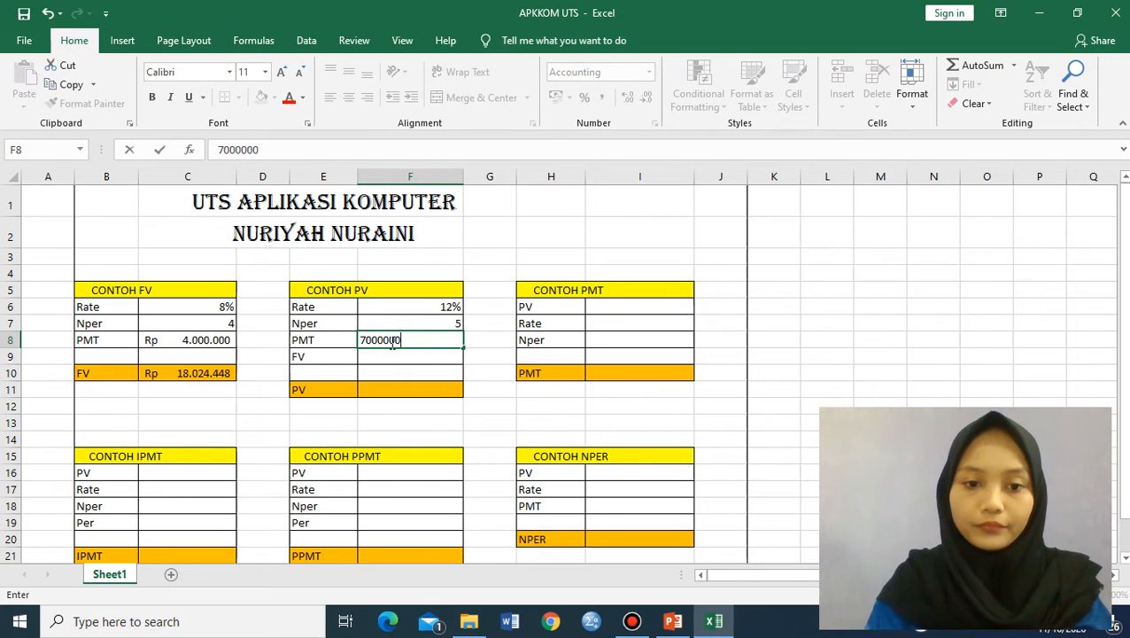
key(Return)
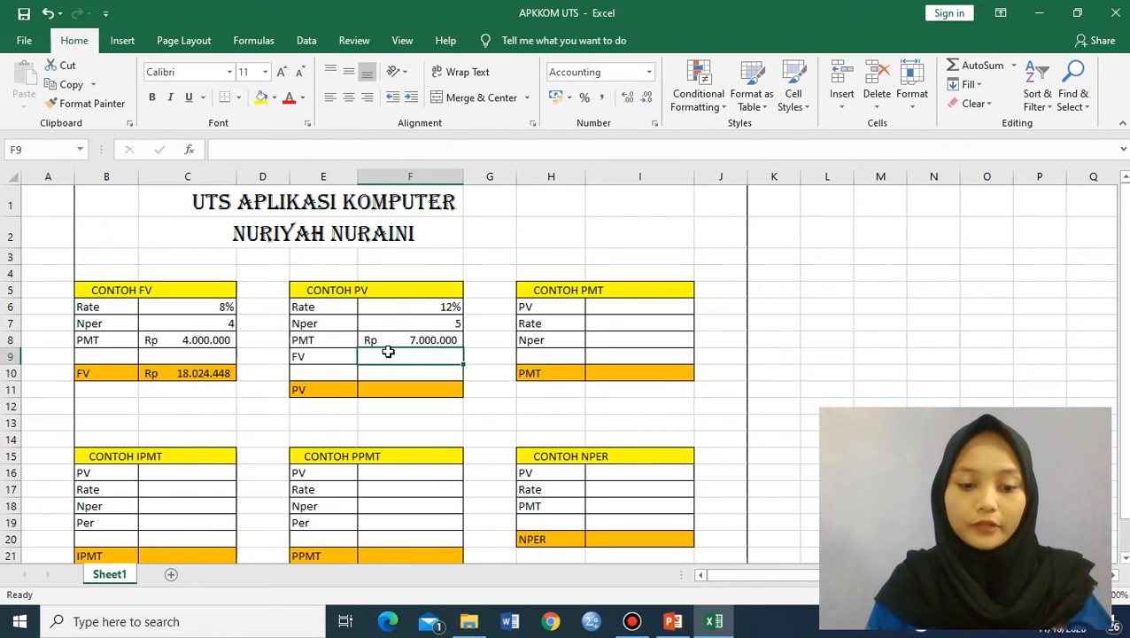
text(23000000)
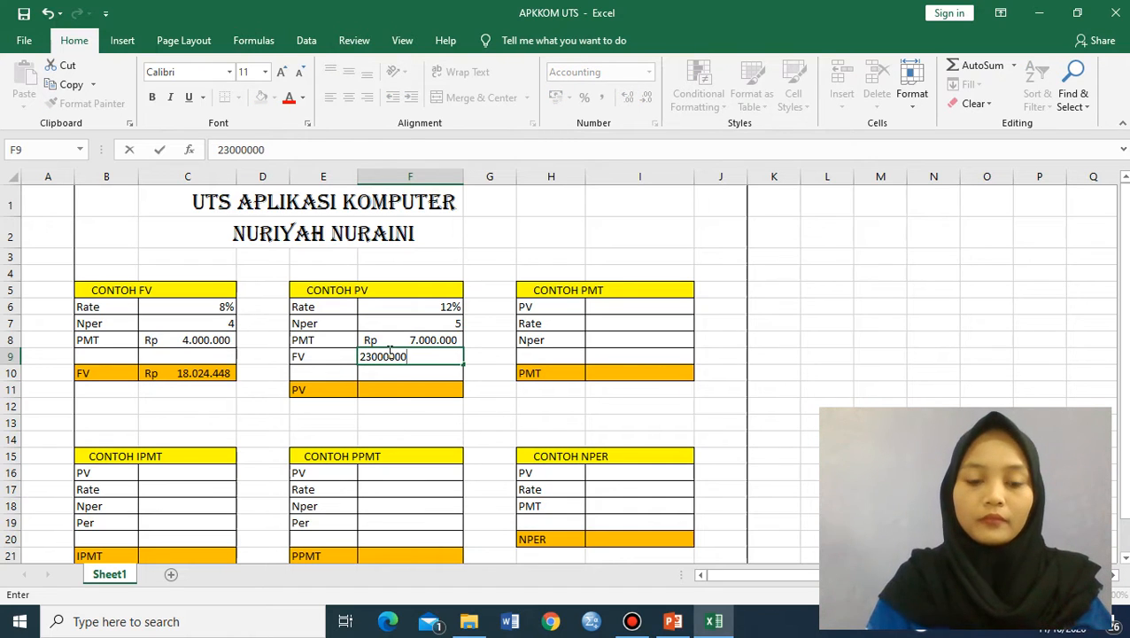
- Calculate the present value in F11 of the CONTOH PV table with the formula =PV(F6;F7;-F8;F9)
click(388, 390)
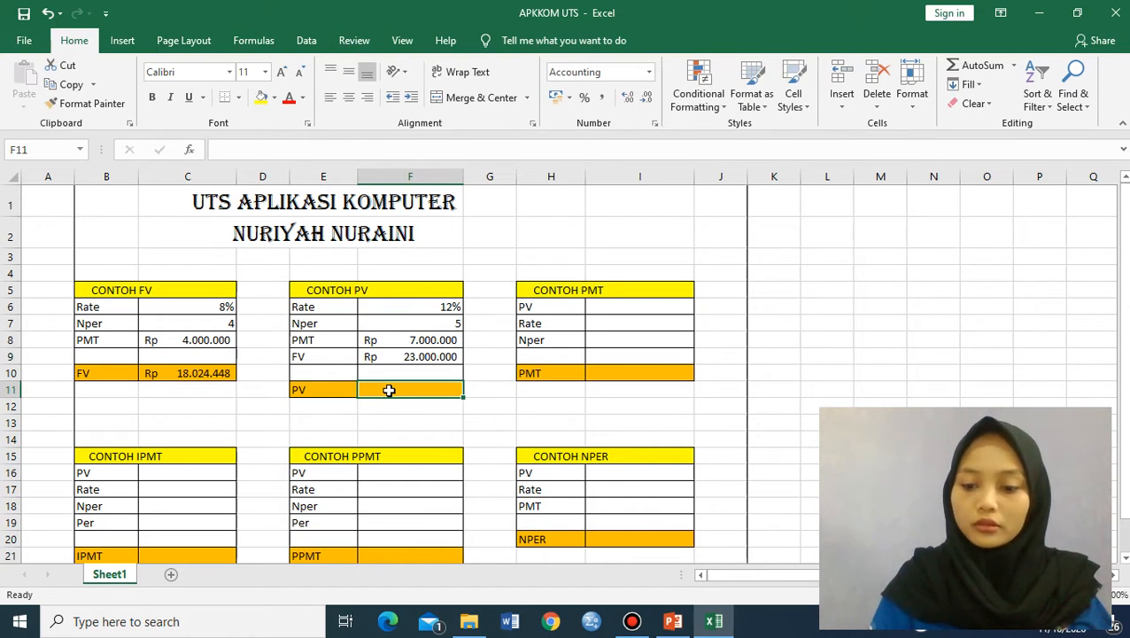
text(=pv()
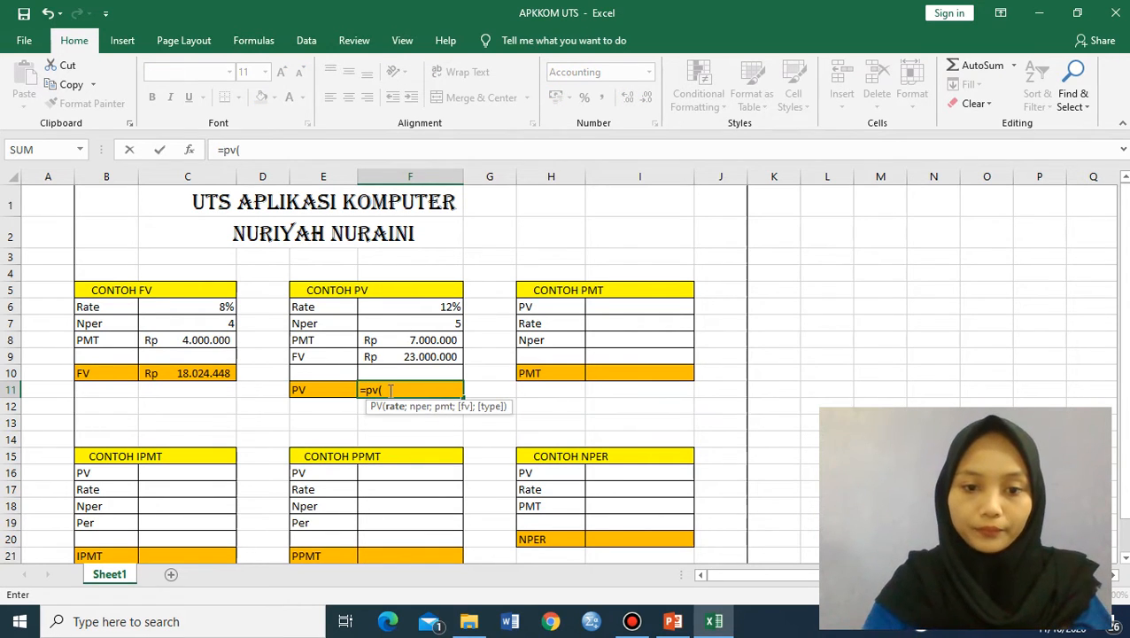
click(422, 309)
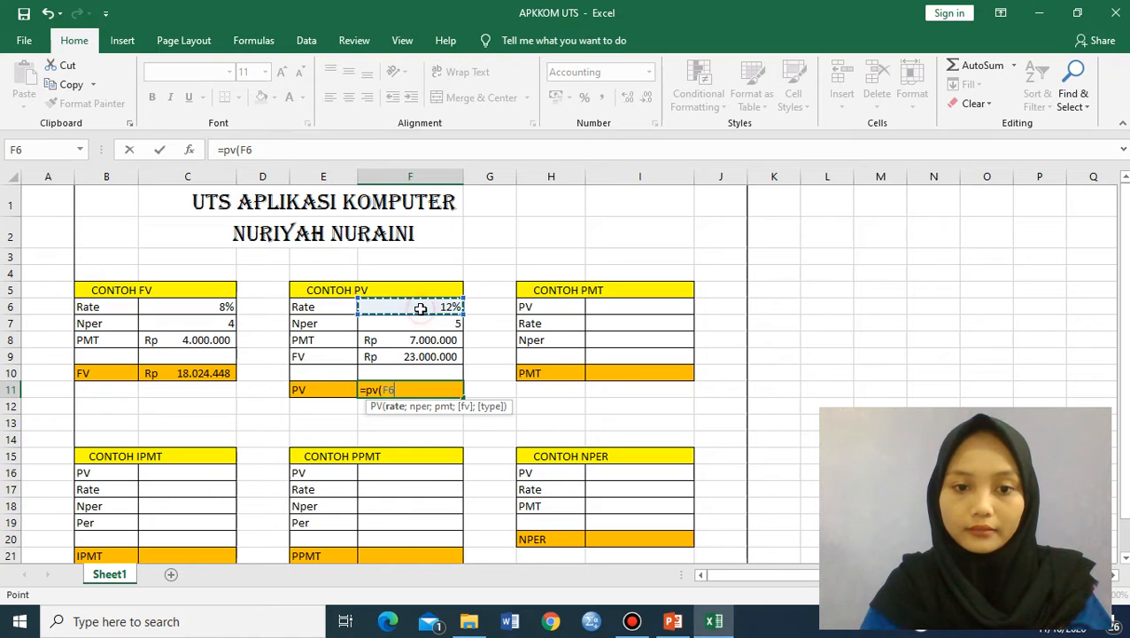
text(;)
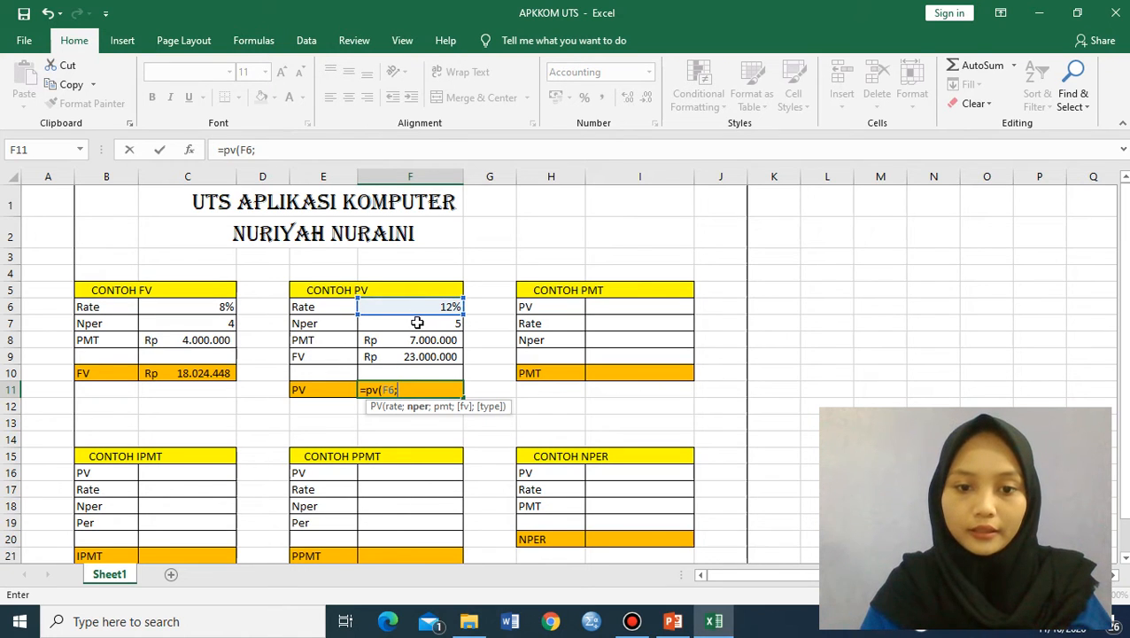
click(417, 323)
text(;)
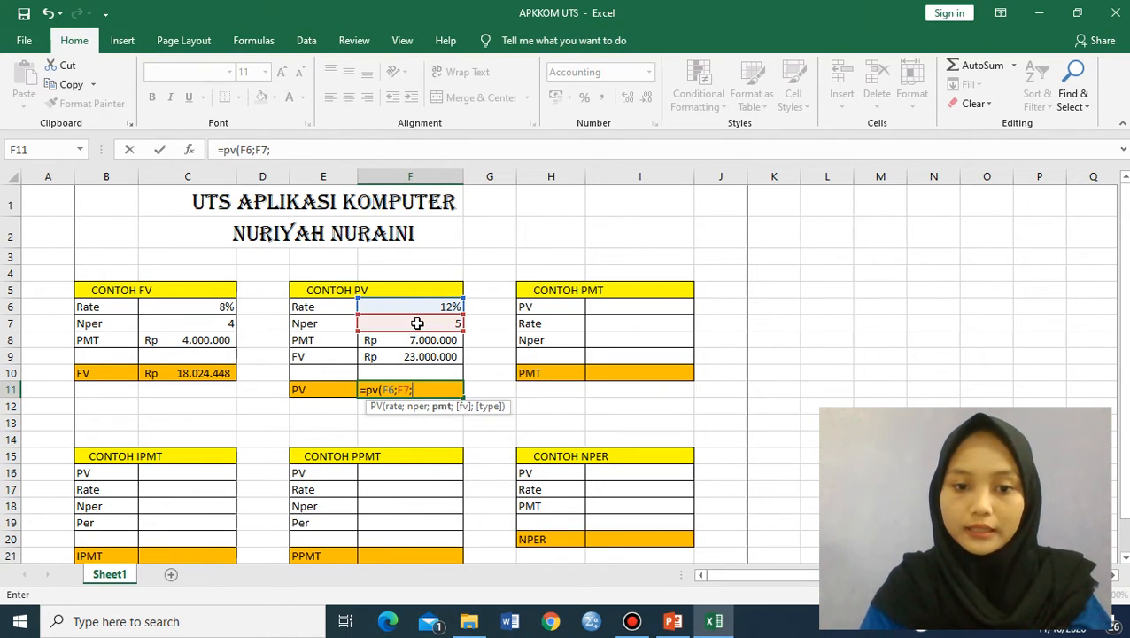
text(-)
click(419, 341)
text(;)
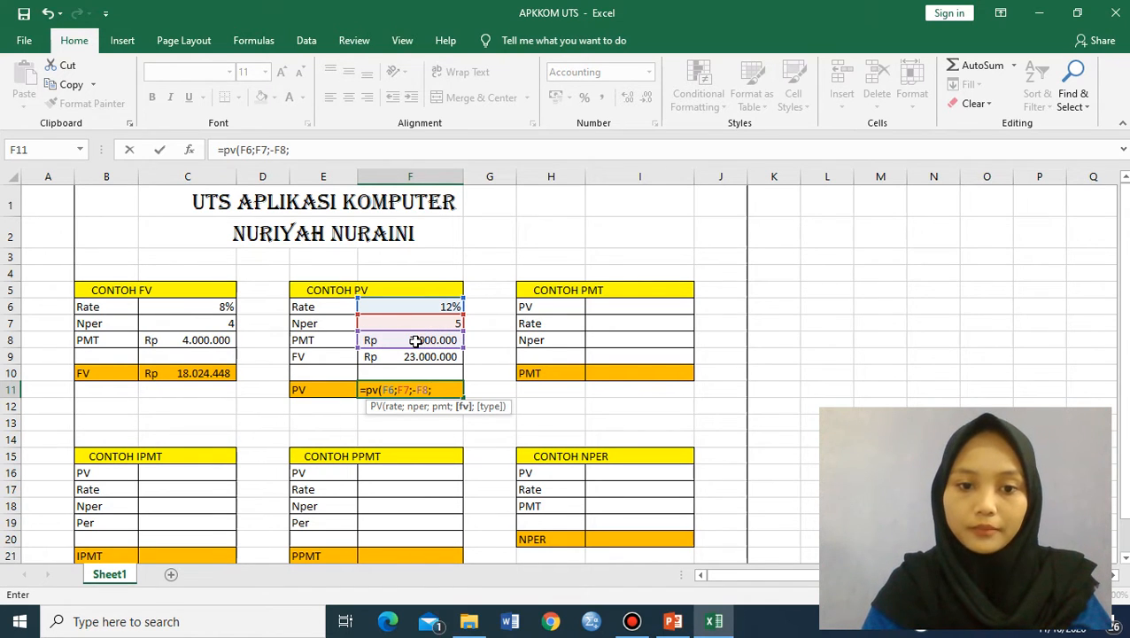
click(414, 356)
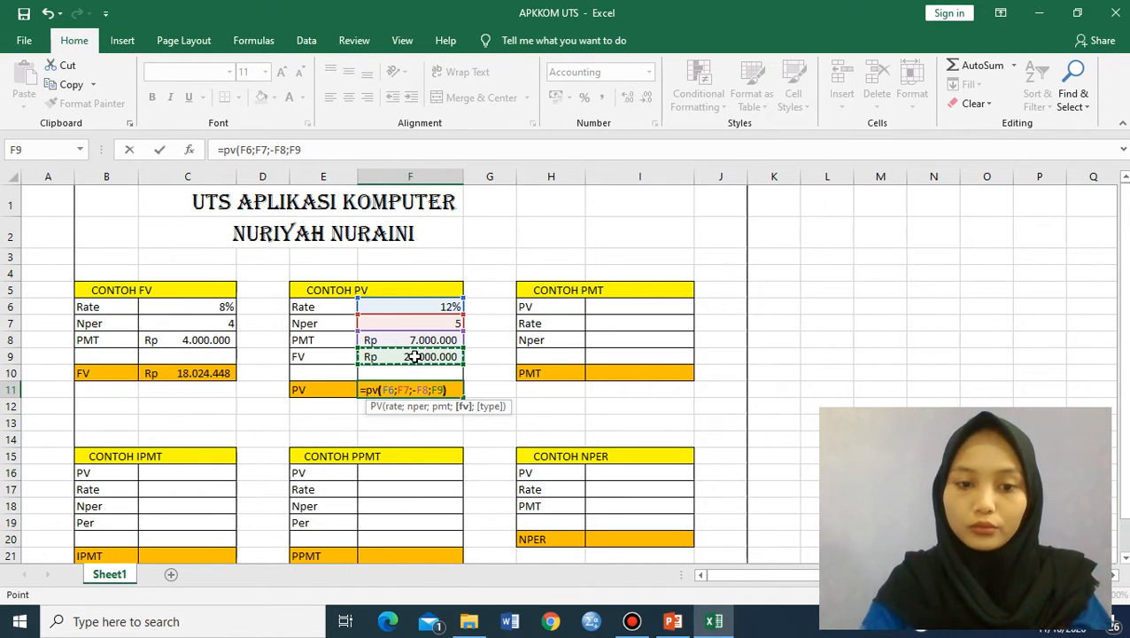
text())
key(Return)
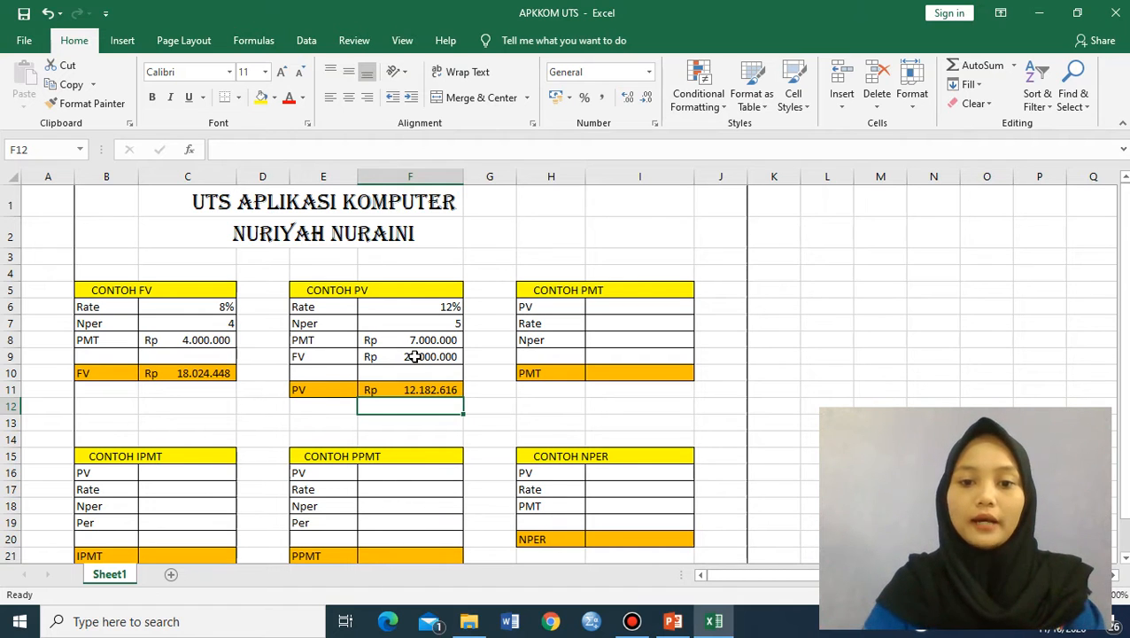
- Switch to PowerPoint to read the PMT, IPMT and PPMT examples on slides 4 to 6, and return to the Excel workbook
click(673, 621)
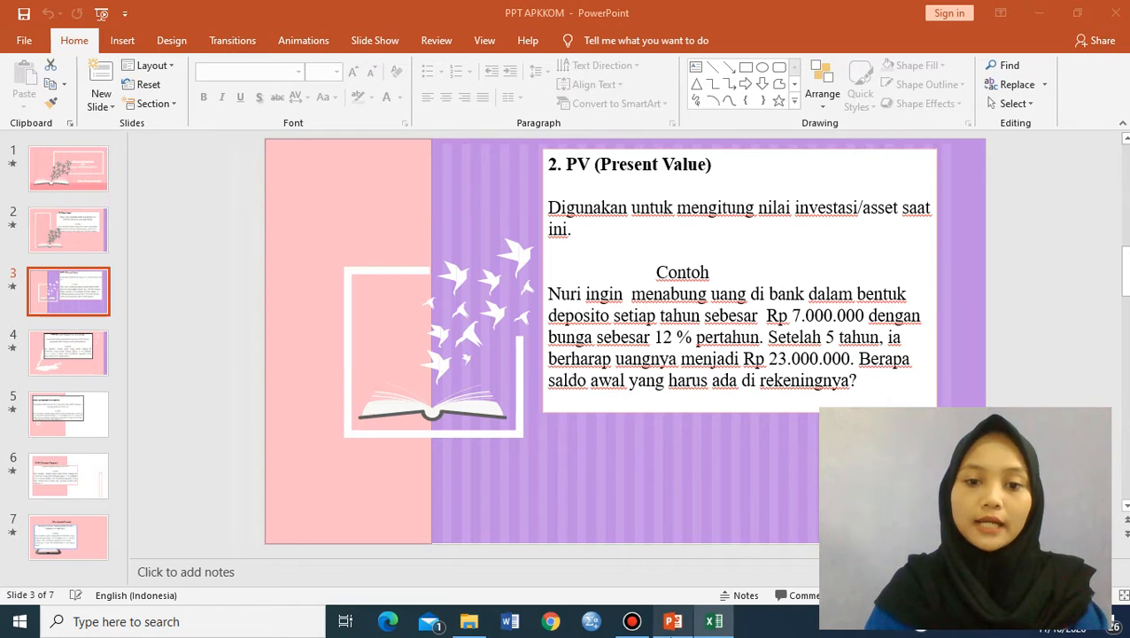
click(44, 342)
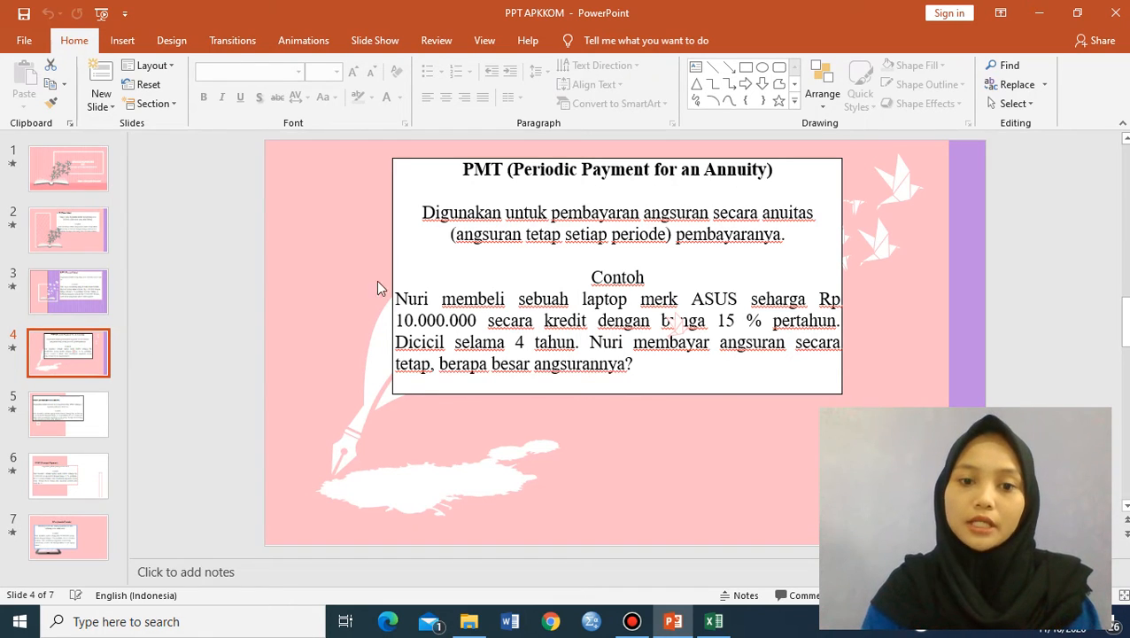
click(85, 412)
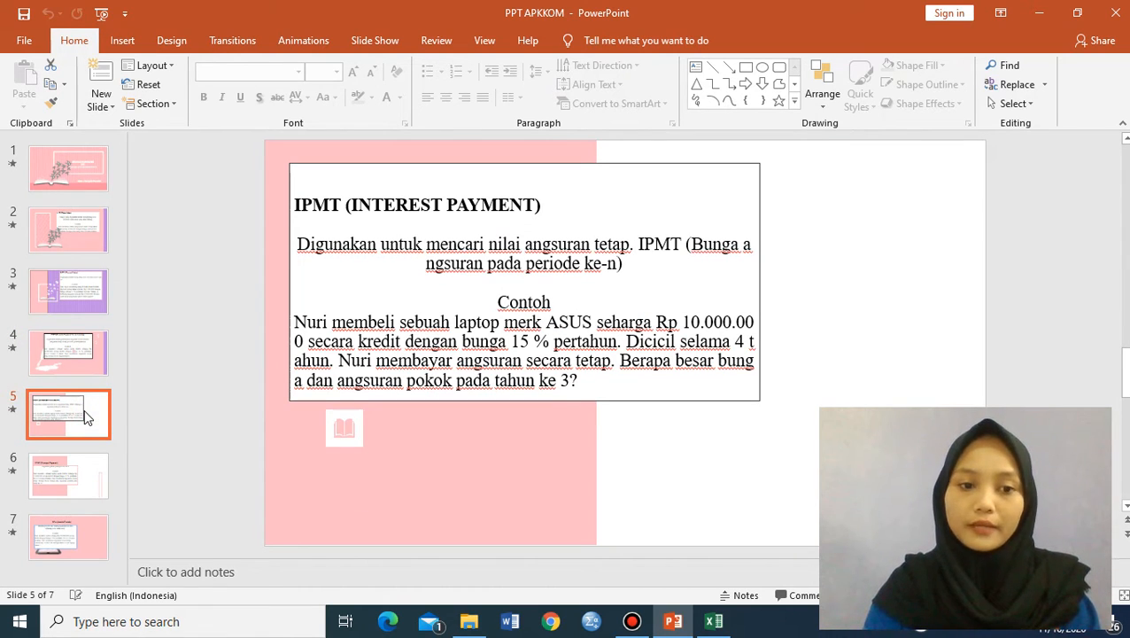
click(64, 482)
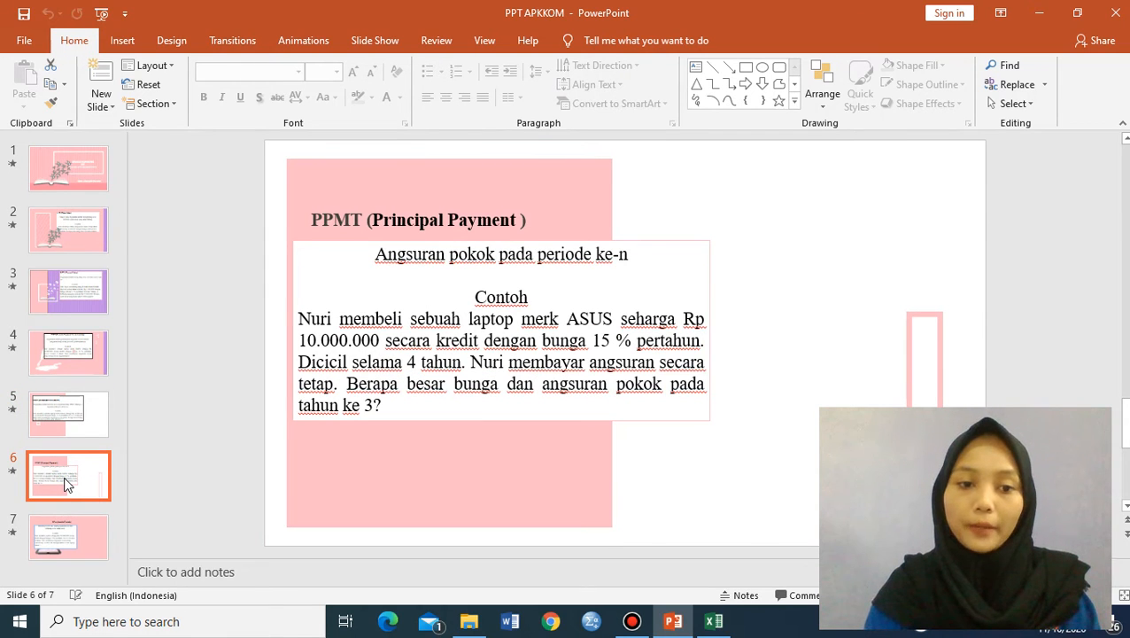
click(63, 357)
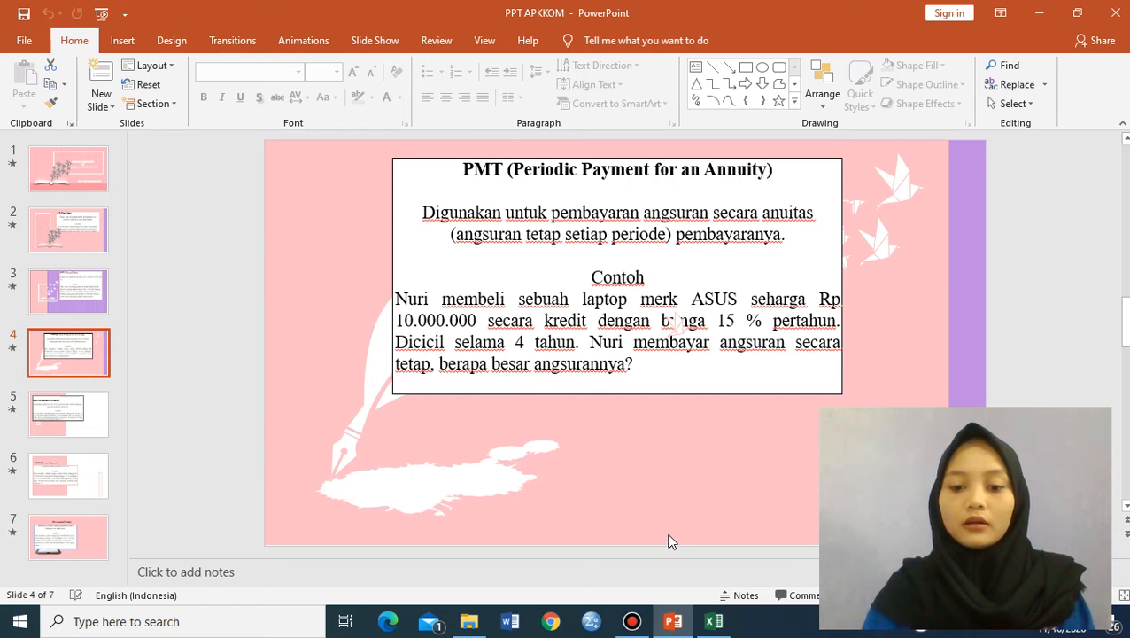
click(725, 625)
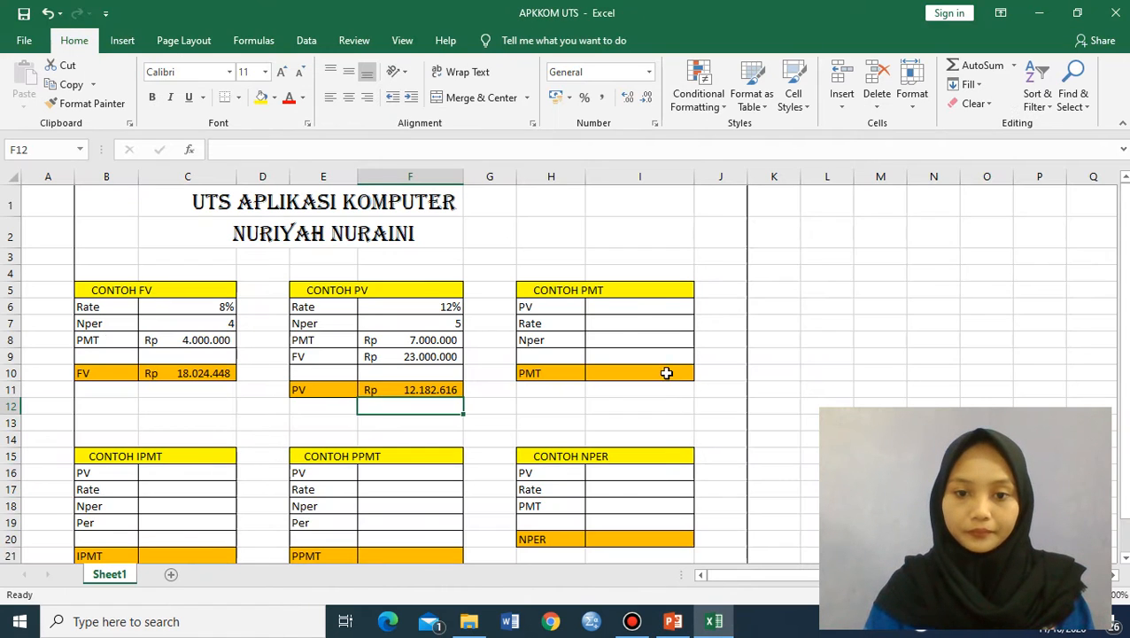
- Fill in the CONTOH PMT table with PV 10000000, Rate 15% and Nper 4 in I6 to I8
click(627, 308)
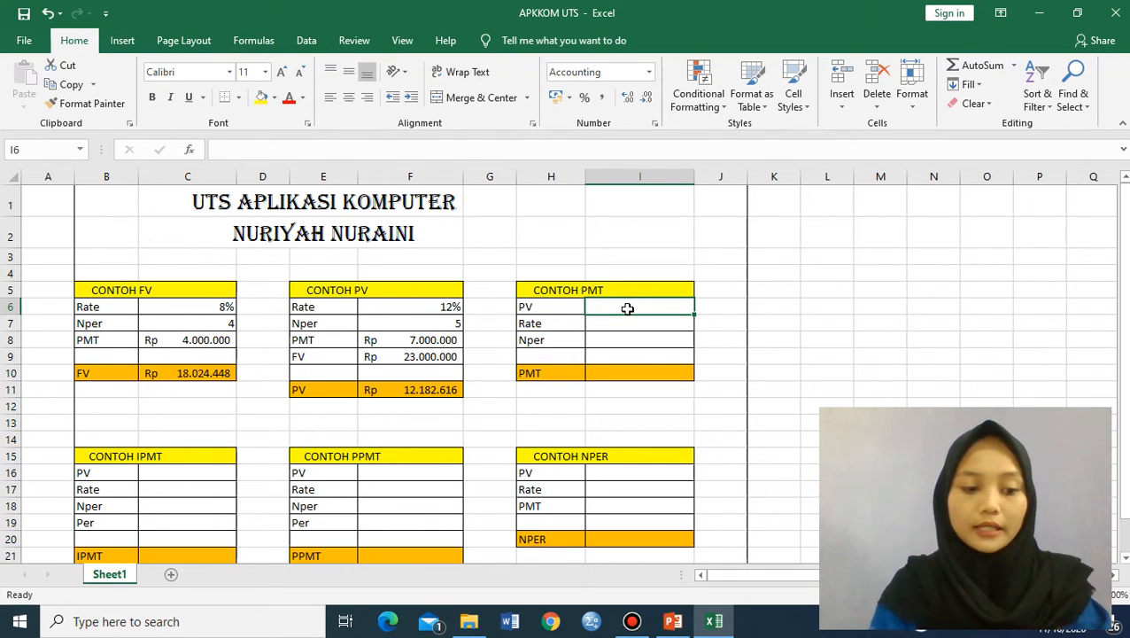
text(10000000)
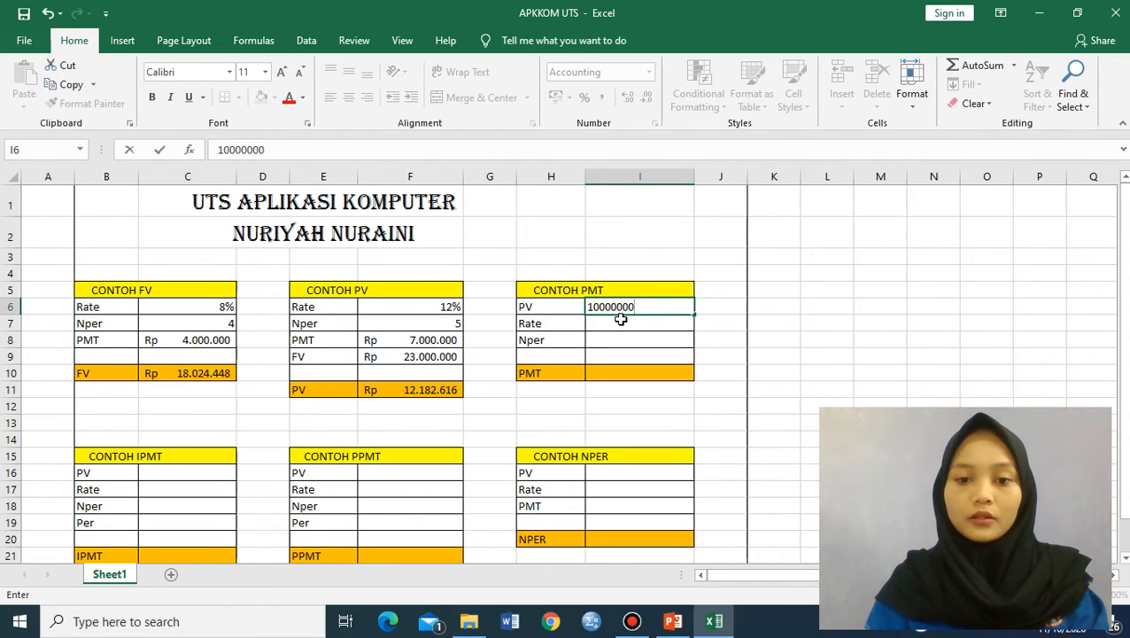
click(615, 323)
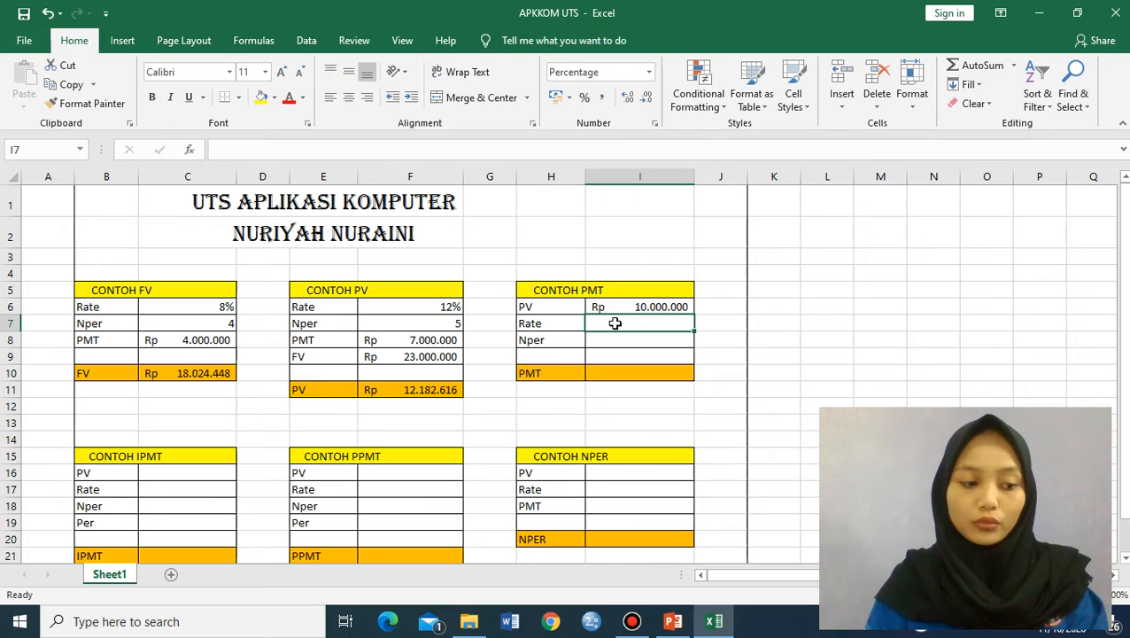
text(15)
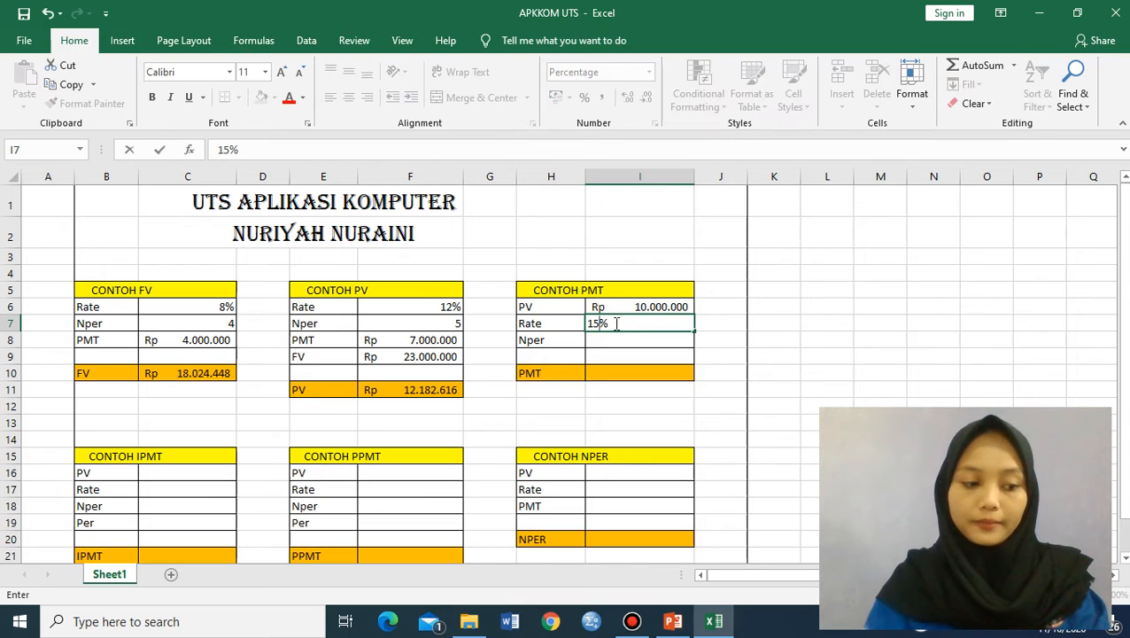
click(617, 339)
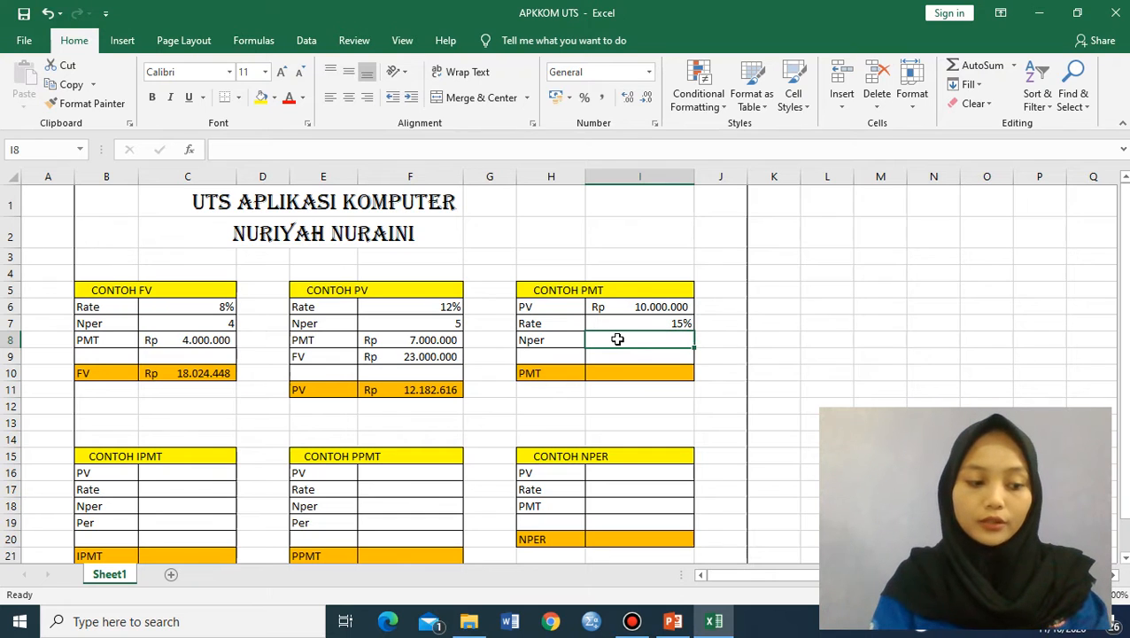
text(4)
- Calculate the periodic payment in I10 of the CONTOH PMT table with the formula =PMT(I7;I8;-I6)
click(607, 373)
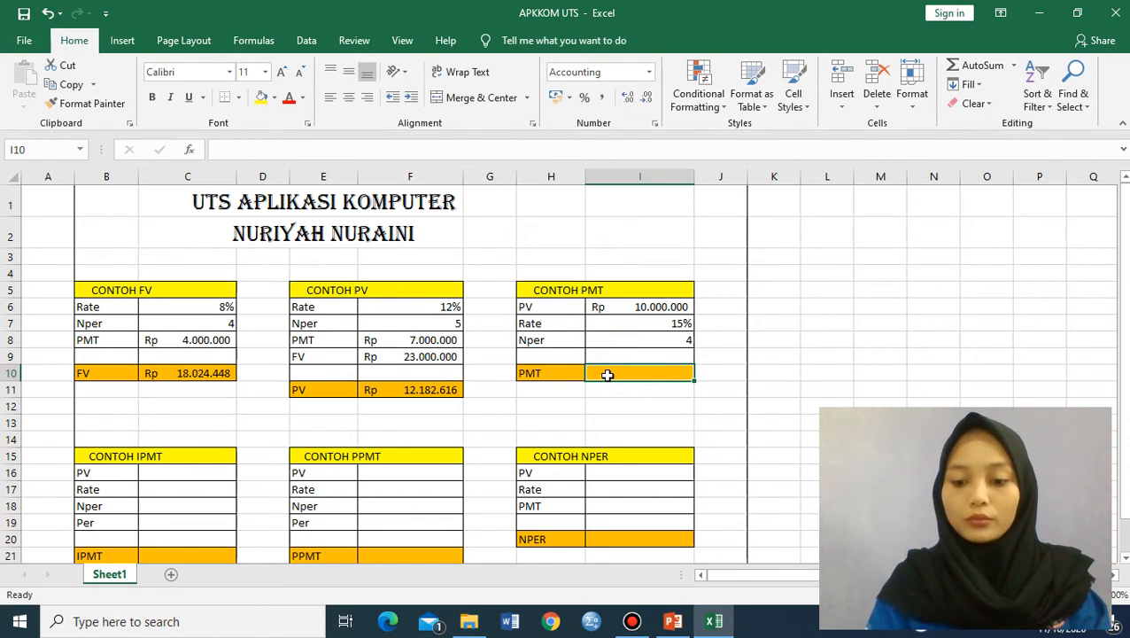
text(=pmt()
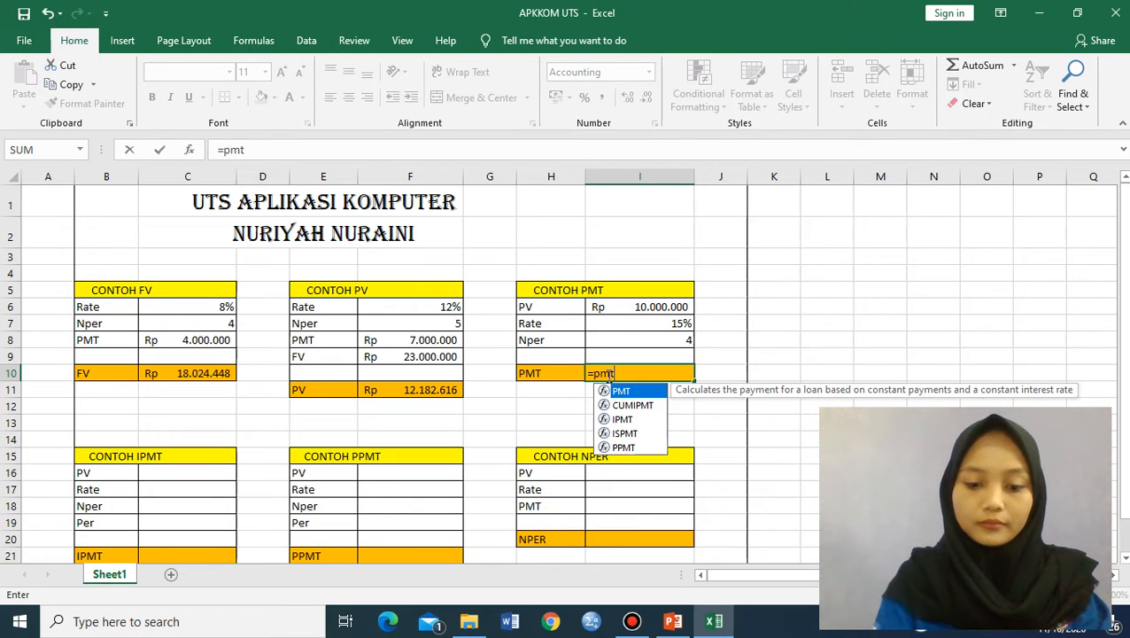
click(607, 324)
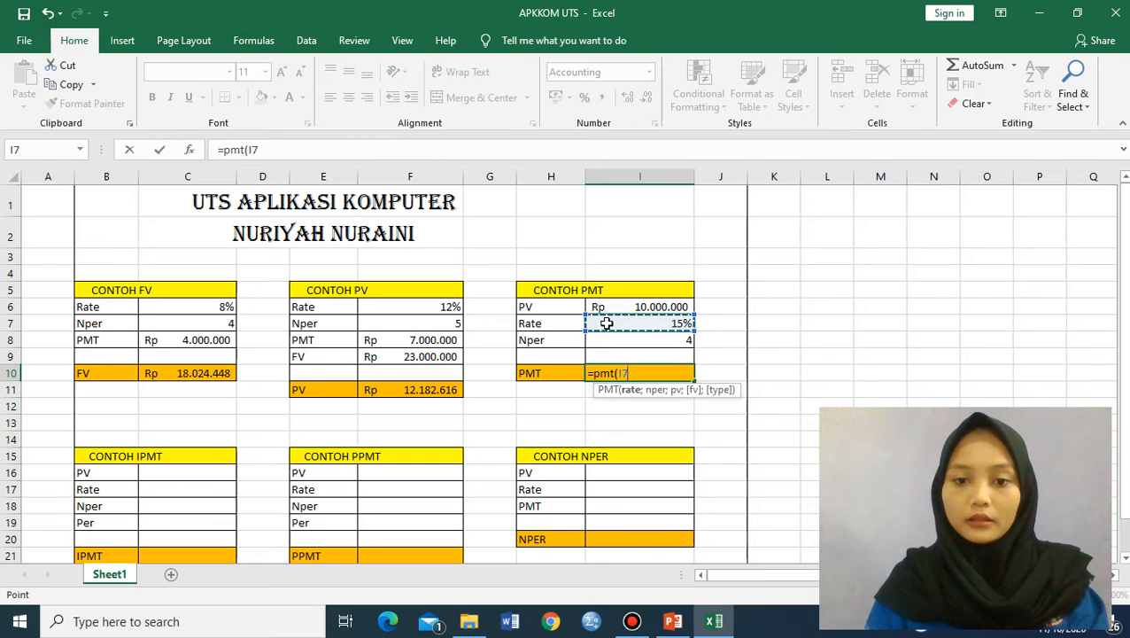
text(;)
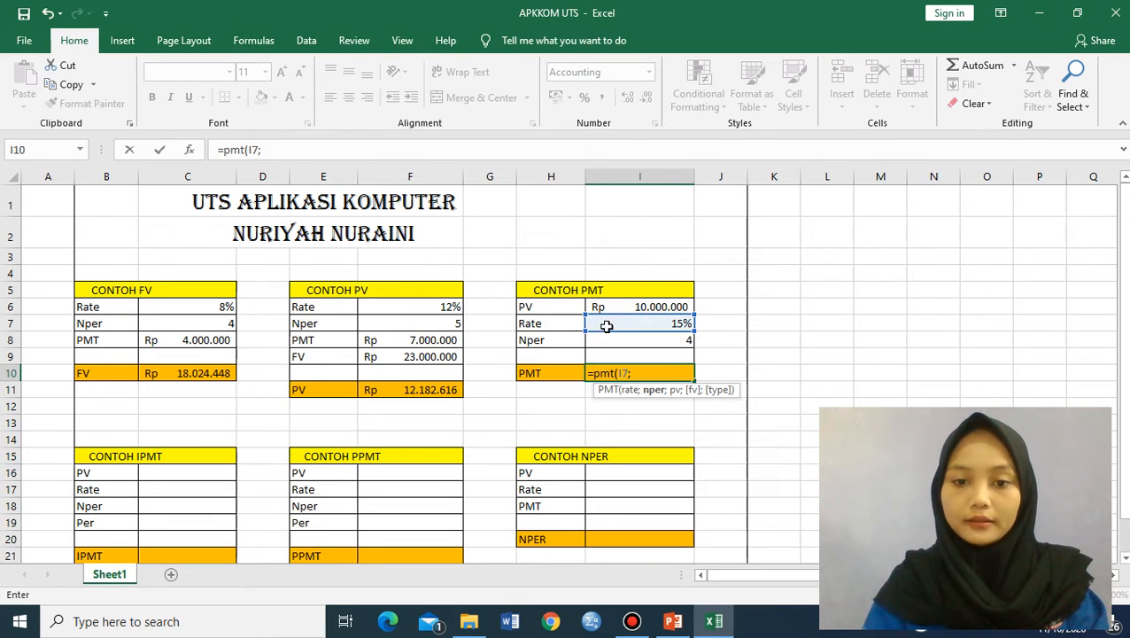
click(609, 341)
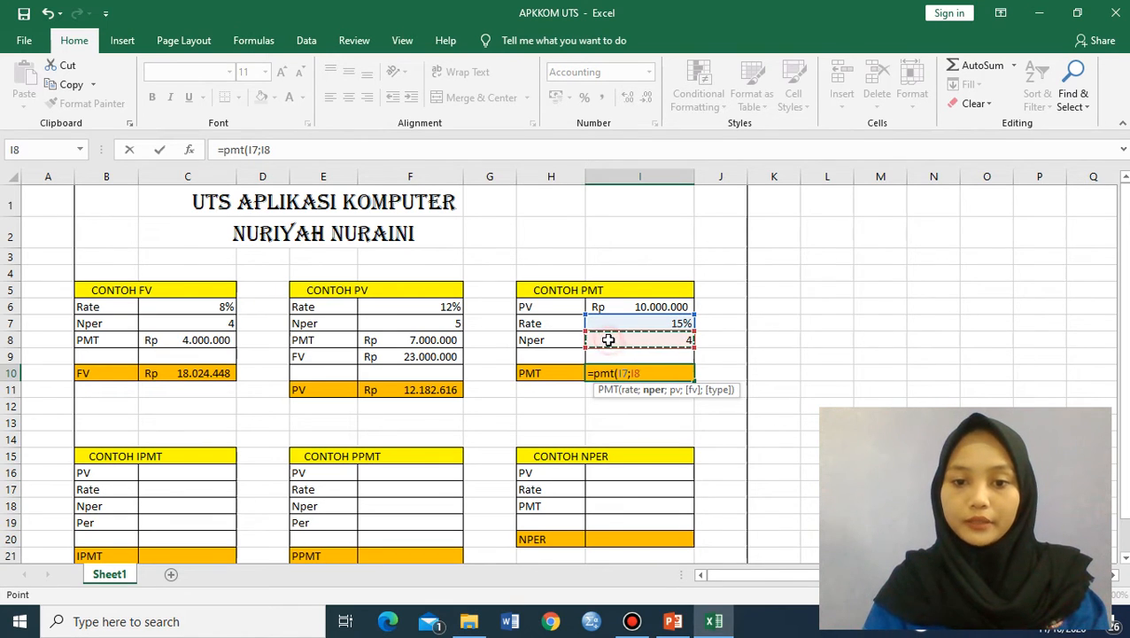
text(;)
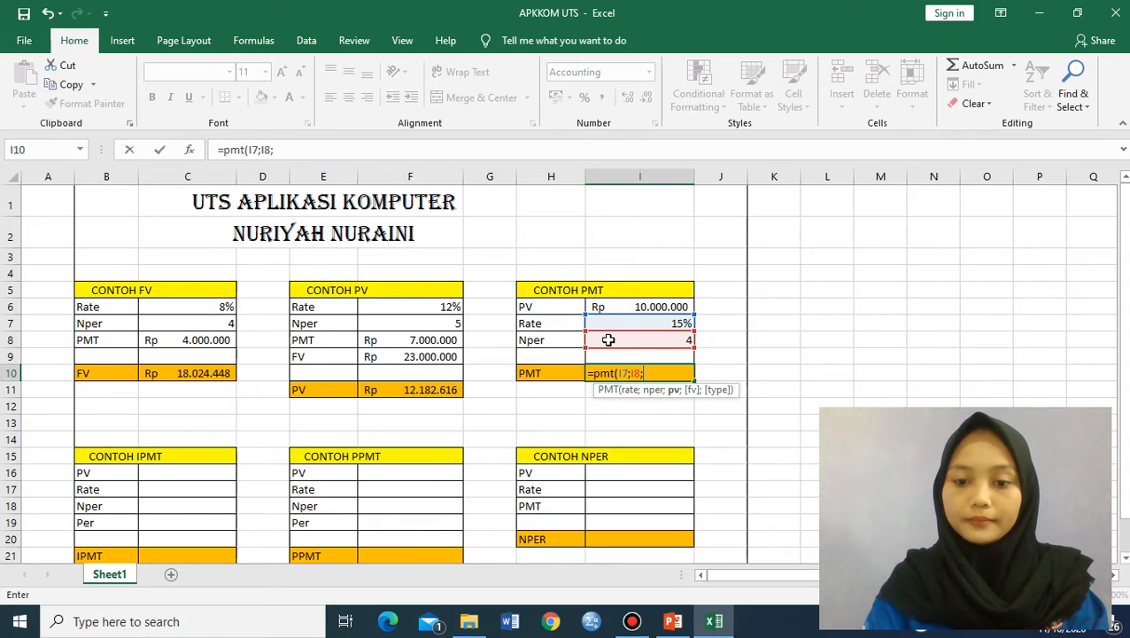
text(-)
click(619, 307)
text())
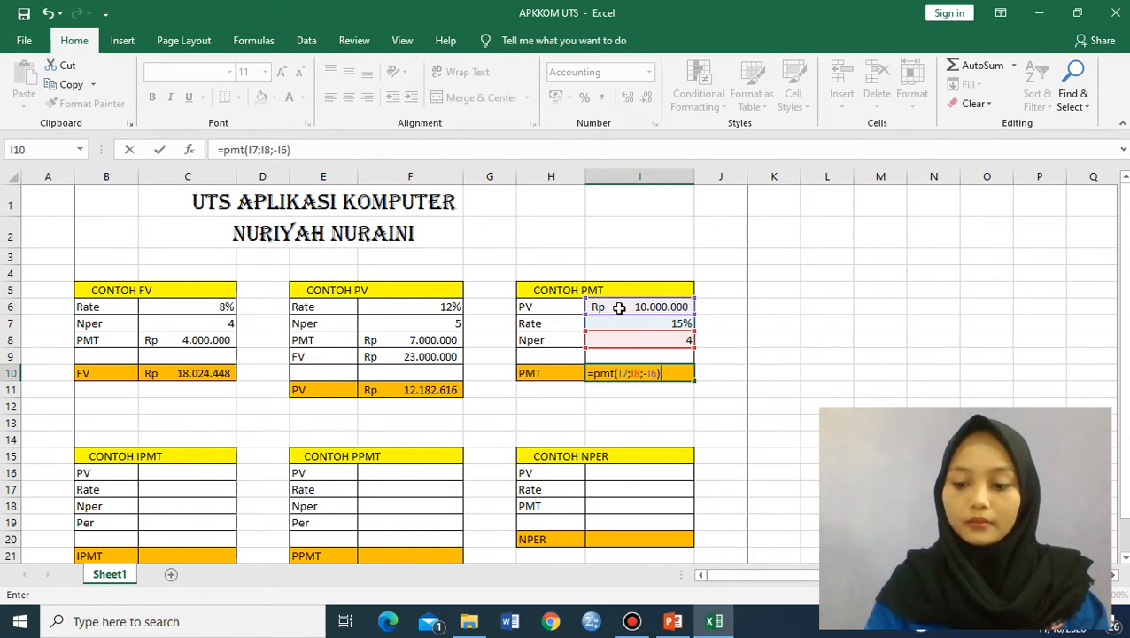
key(Return)
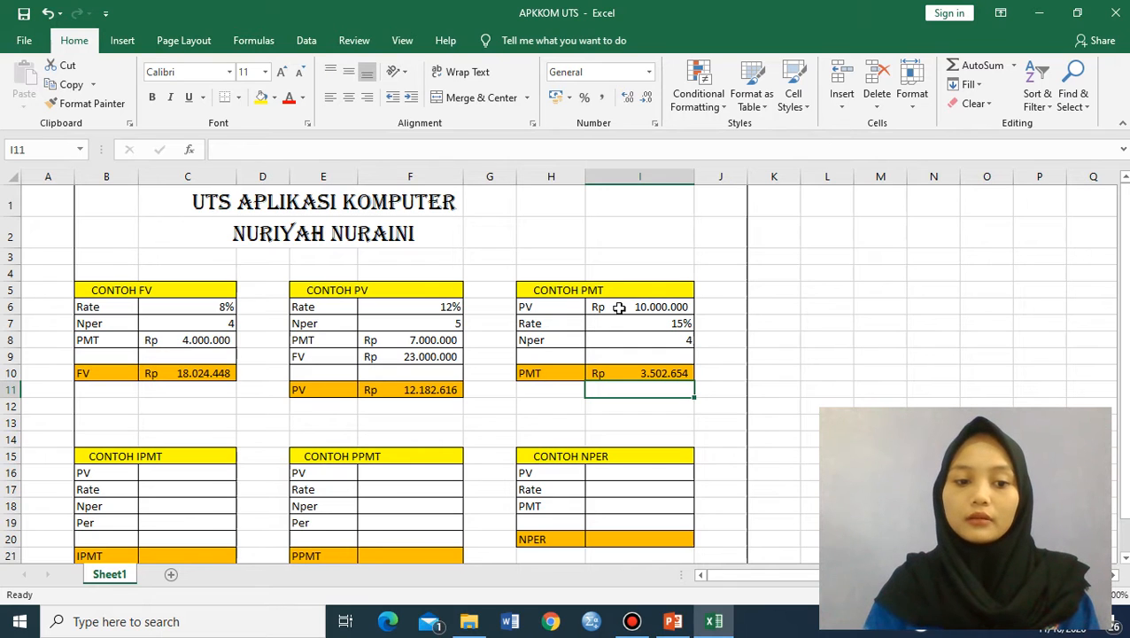
- Switch to PowerPoint and open slide 5 to read the IPMT example
click(673, 621)
click(58, 413)
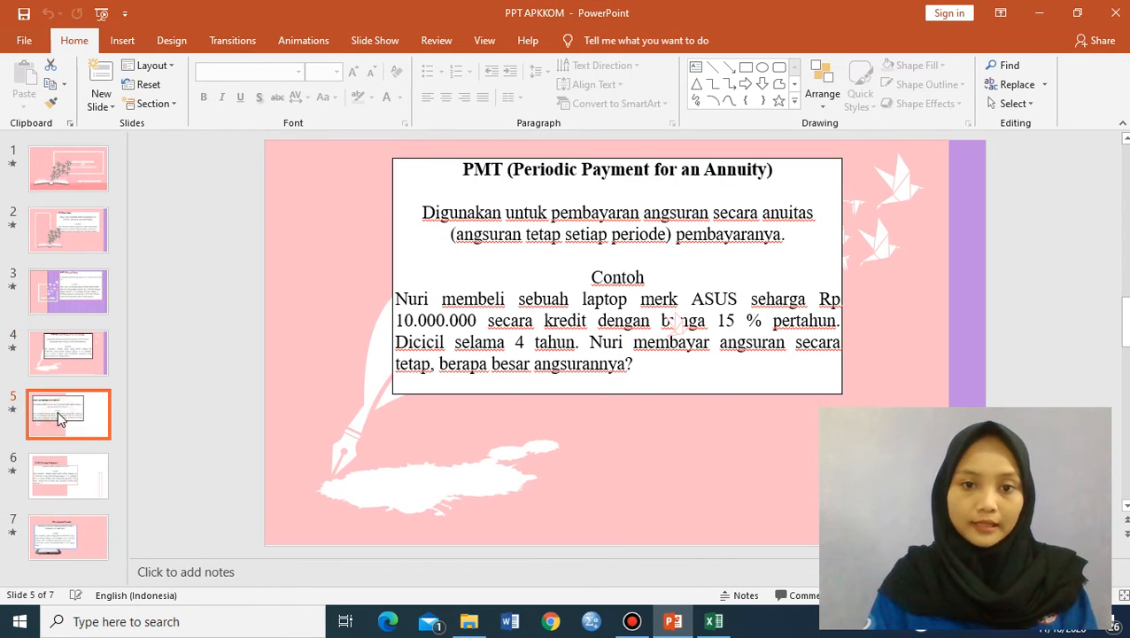